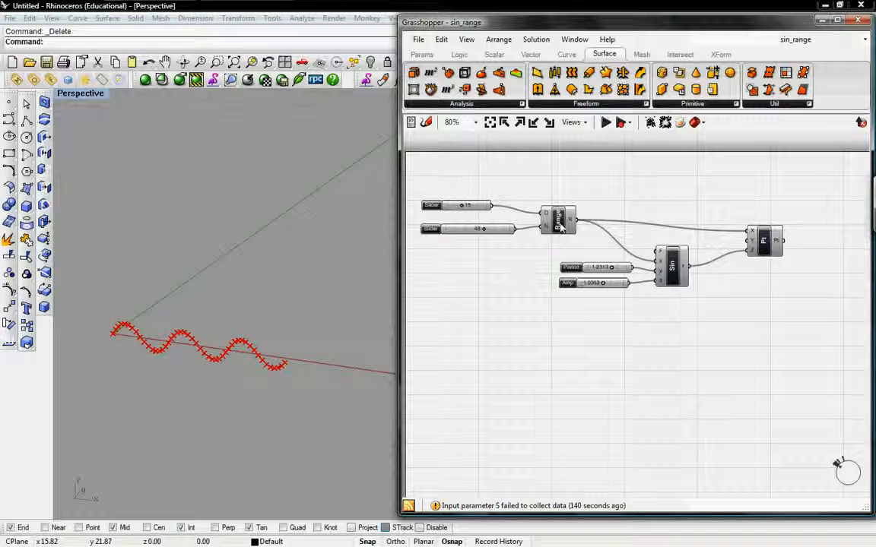
Step: Set the Range domain slider to 19, its step-count slider to 51, the Period to 1.1375 and the Amp to 1.2118
right_click_drag(543, 249, 580, 263)
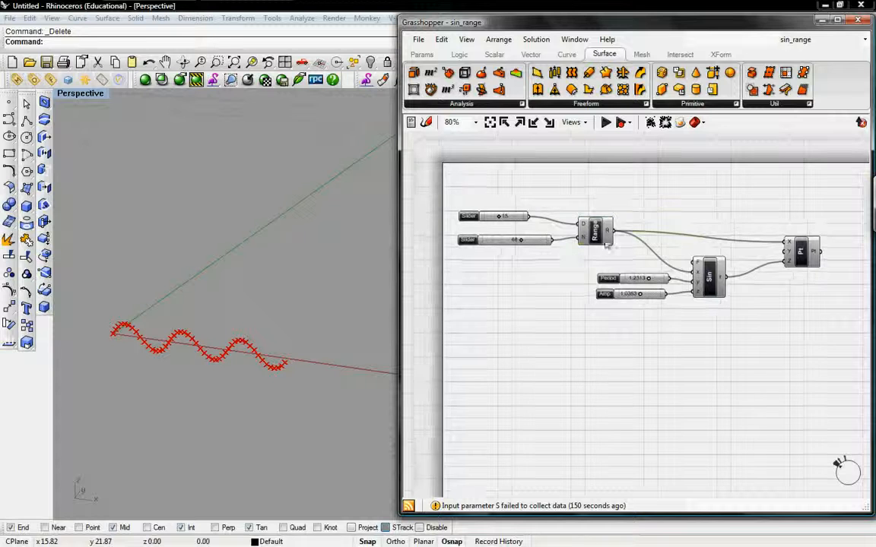
left_click(595, 231)
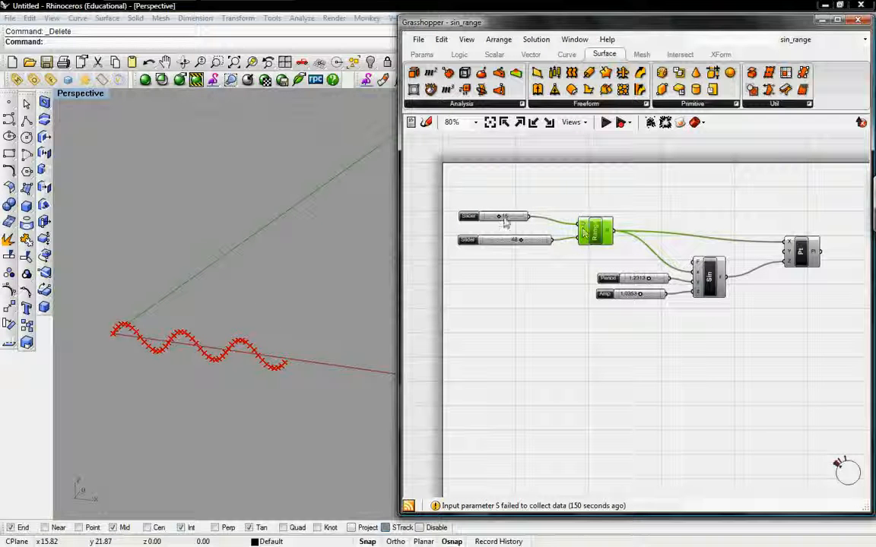
left_click_drag(498, 215, 524, 238)
left_click(569, 273)
left_click(684, 285)
mouse_move(651, 278)
left_mouse_down()
mouse_move(640, 279)
mouse_move(642, 292)
left_mouse_up()
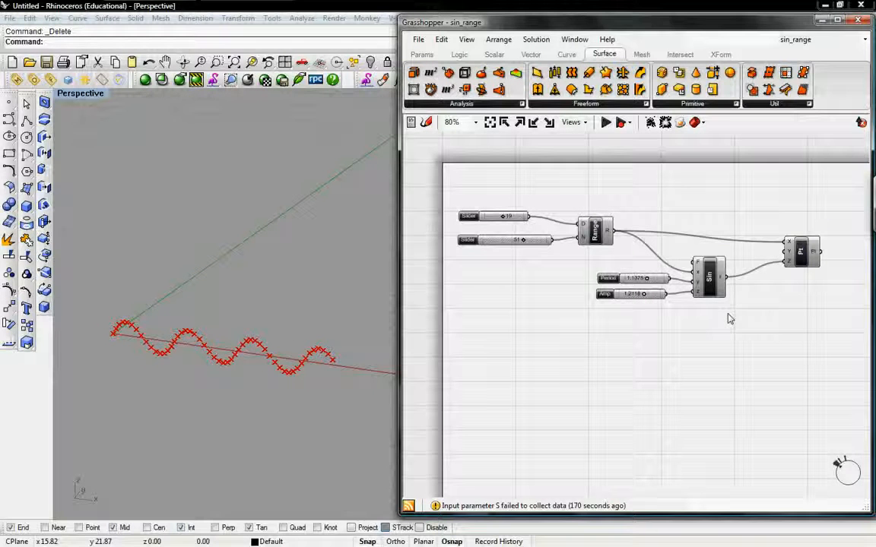
left_click(801, 258)
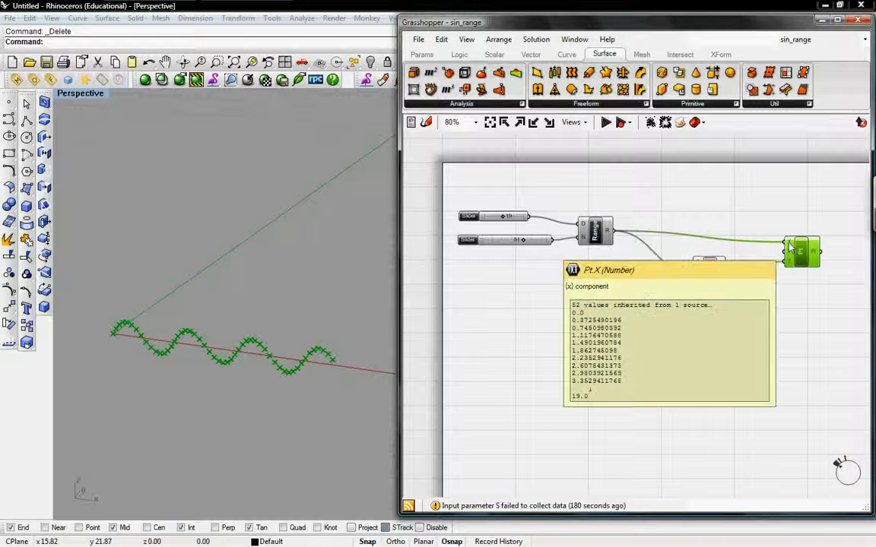
left_click(684, 303)
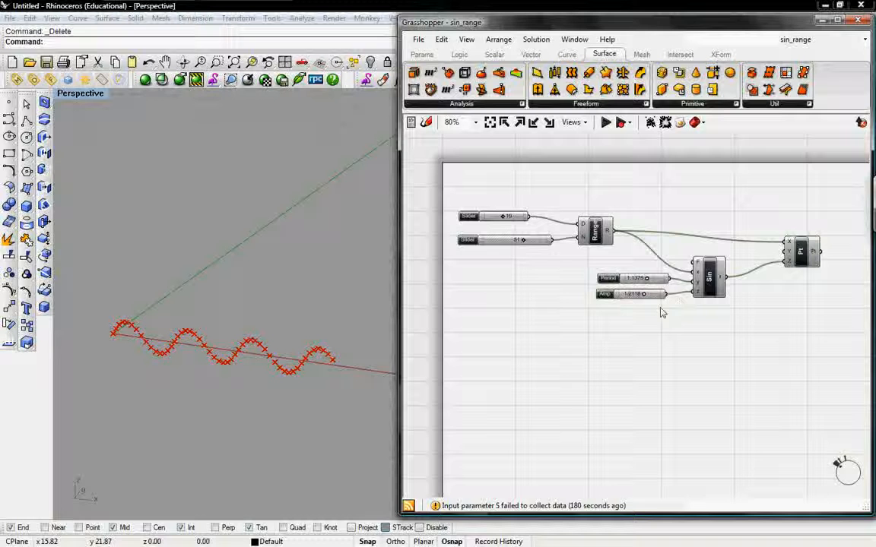
Step: Duplicate the entire sine point definition and place the copy below the original on the canvas
left_click_drag(812, 325, 476, 197)
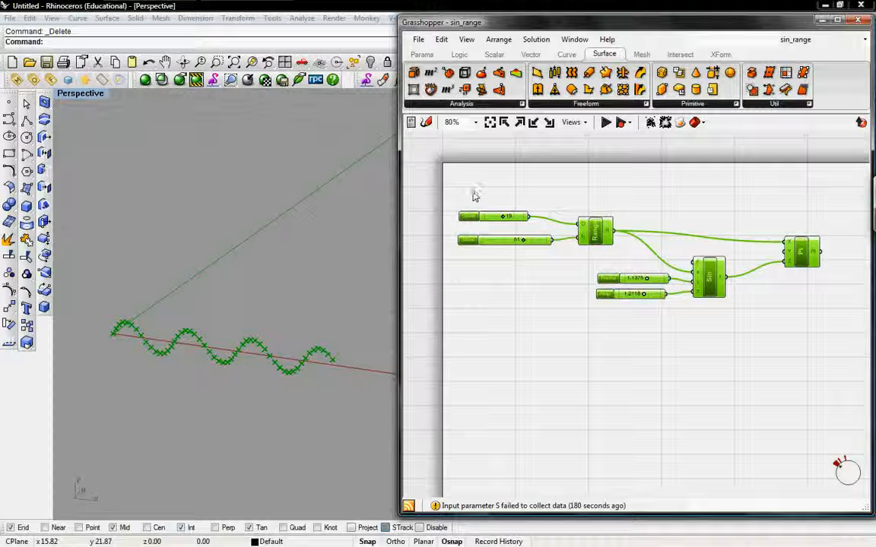
key("ctrl+v")
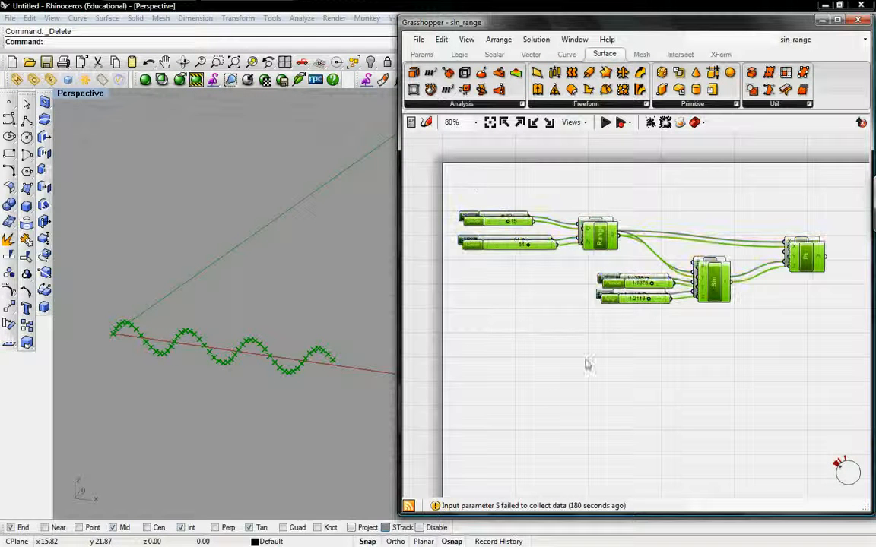
left_click_drag(595, 238, 595, 433)
right_click_drag(606, 333, 586, 236)
left_click_drag(574, 339, 574, 352)
left_click(592, 298)
right_click_drag(594, 260, 601, 280)
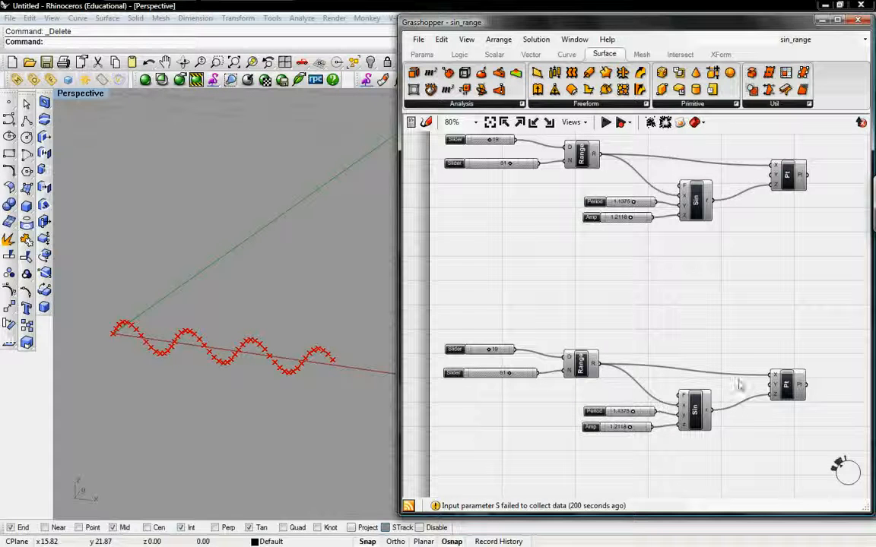
Step: Set the Period slider of the copied sine definition to 0.5125, comparing its points with the original wave
left_click(785, 390)
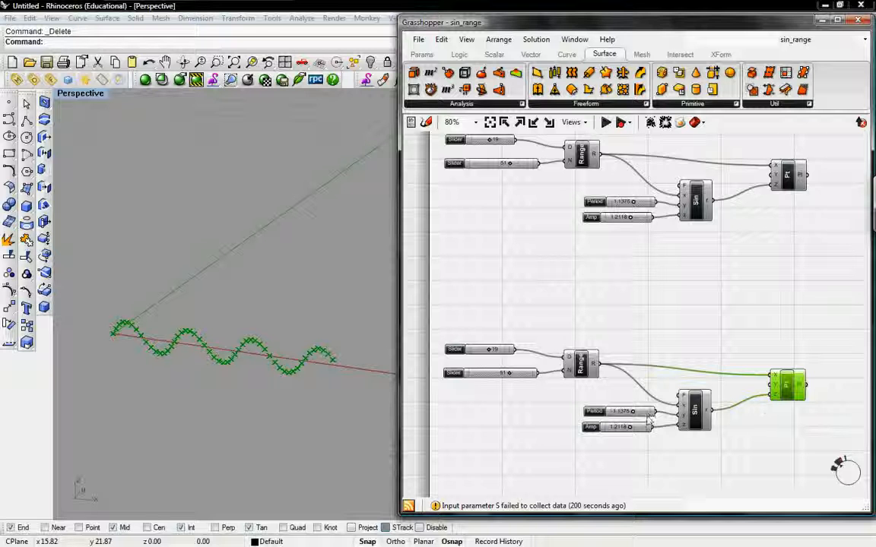
left_click_drag(629, 410, 622, 419)
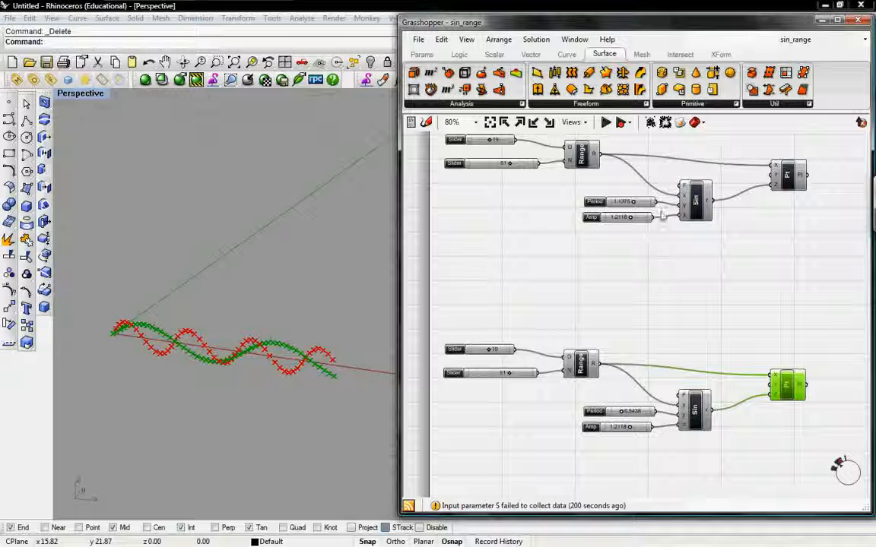
left_click(787, 188)
left_click(786, 223)
left_click(785, 385)
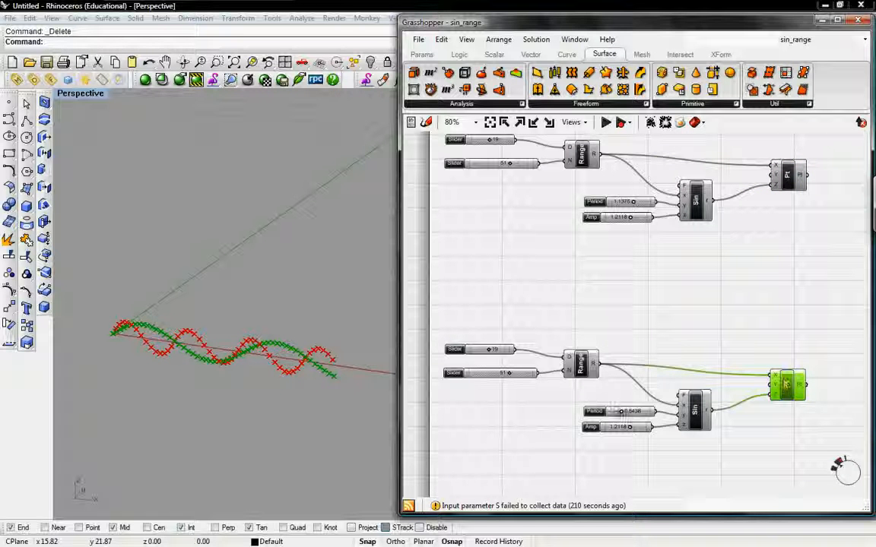
left_click_drag(621, 411, 621, 412)
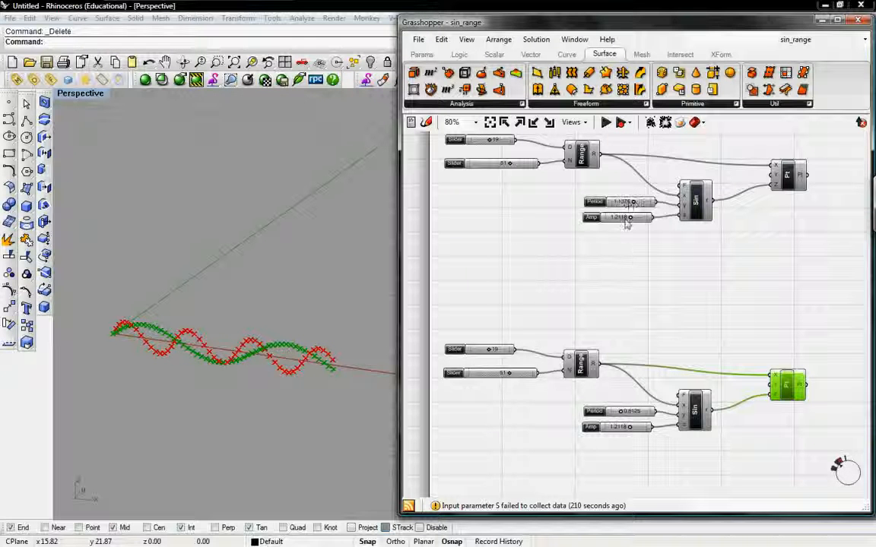
Step: Set the Amp slider of the original sine definition to 1.7412, and select the copied definition's point component
mouse_move(630, 219)
left_mouse_down()
mouse_move(641, 218)
mouse_move(619, 218)
mouse_move(640, 219)
left_mouse_up()
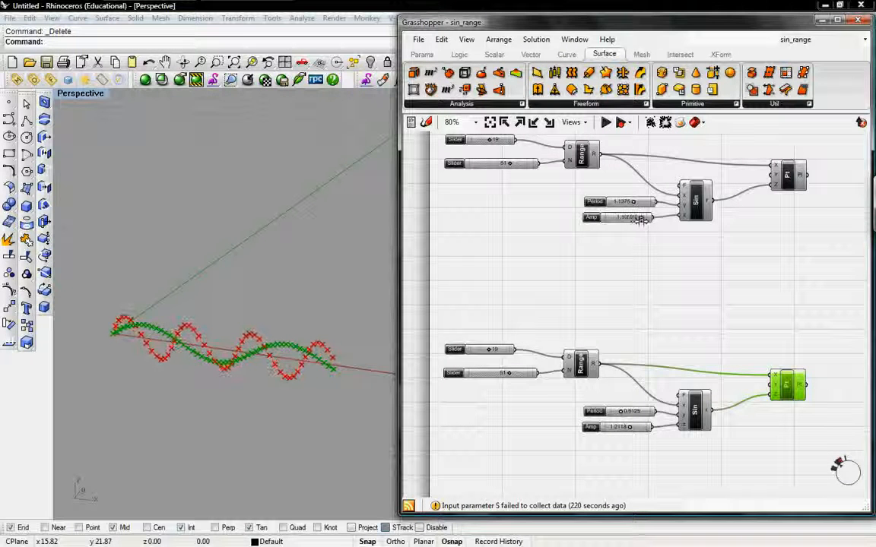
left_click(630, 259)
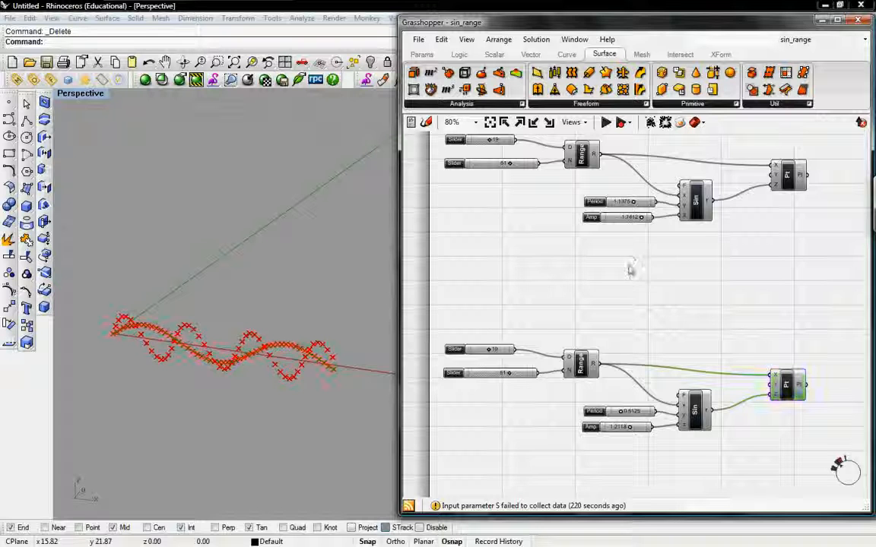
right_click_drag(655, 272, 641, 302)
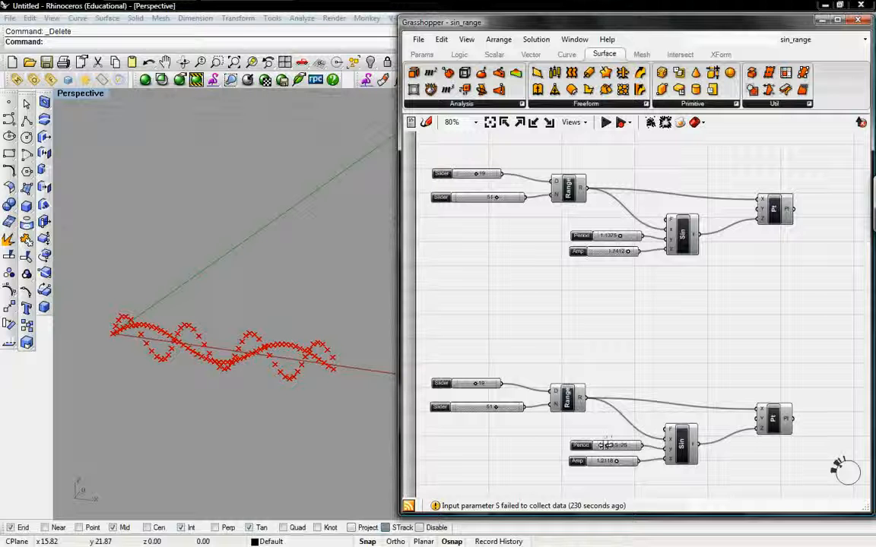
mouse_move(607, 450)
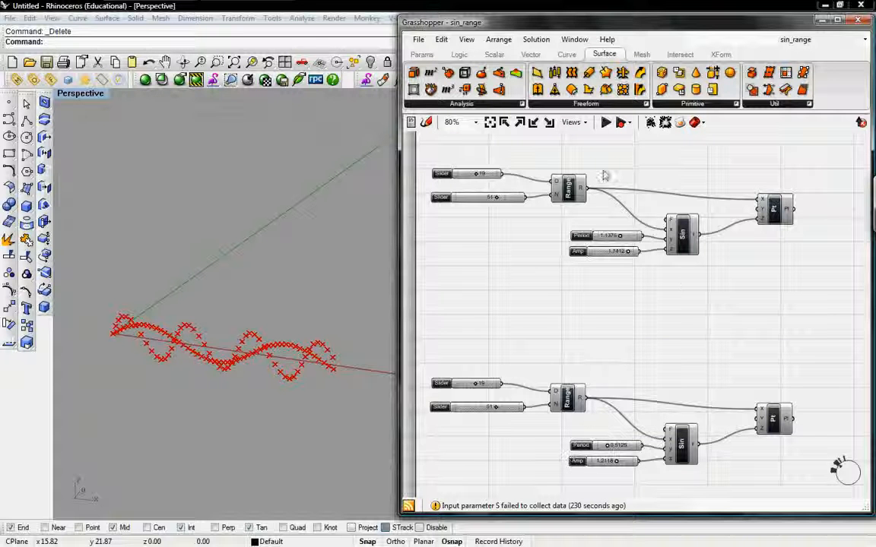
left_click(772, 417)
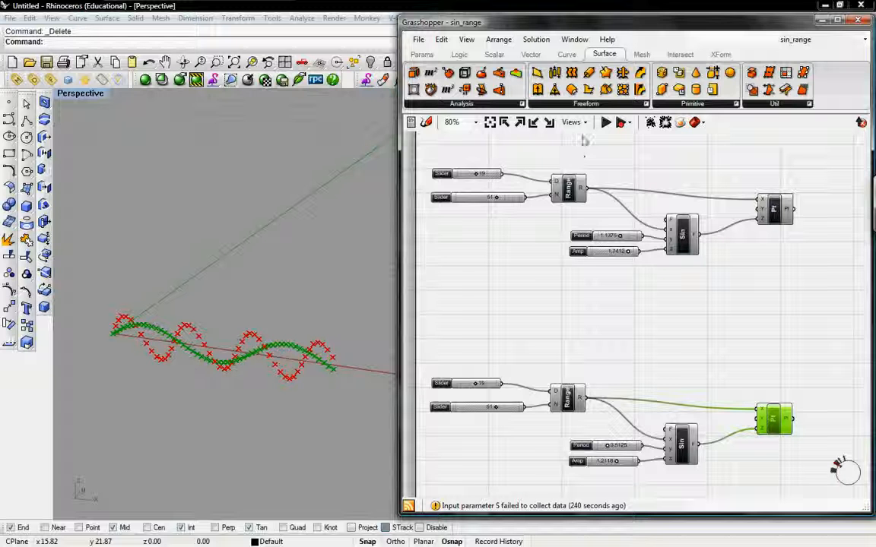
Step: Add a Move component to the canvas and connect the copied definition's point output to its geometry input
left_click(720, 54)
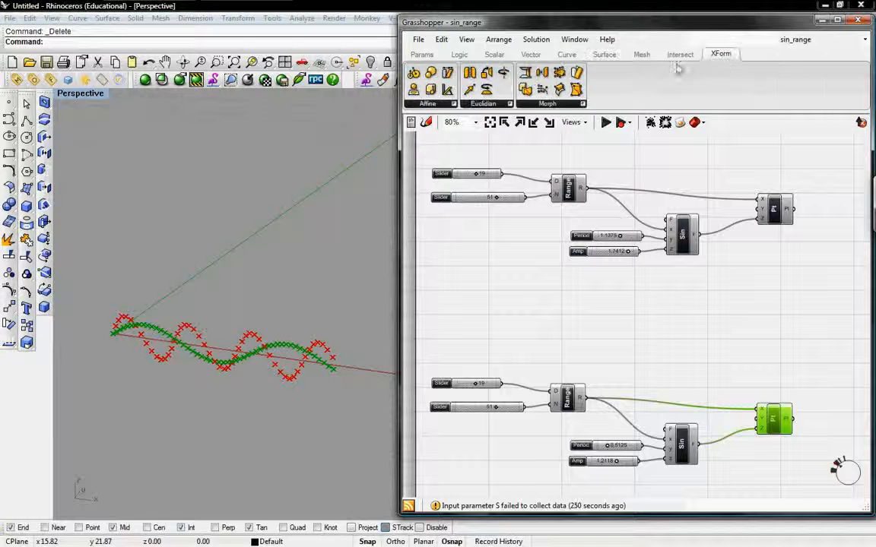
left_click(509, 103)
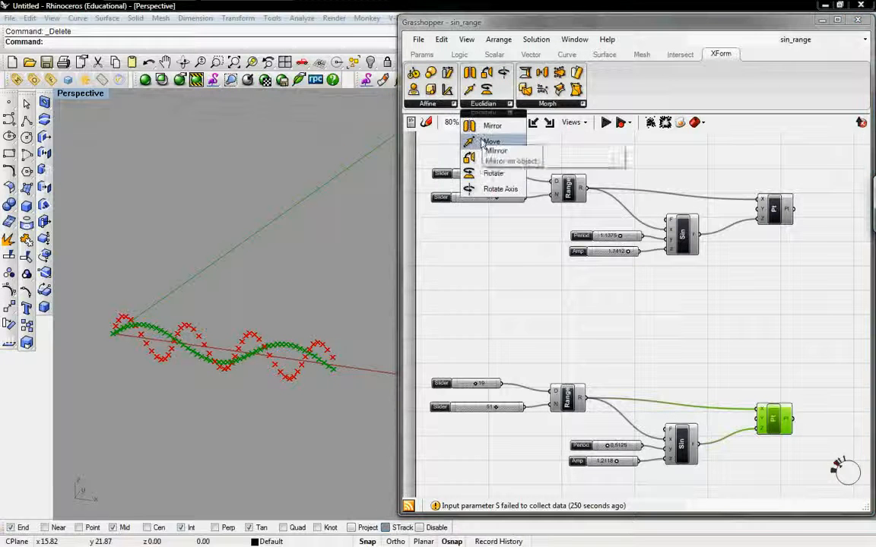
left_click_drag(481, 144, 794, 300)
right_click_drag(778, 312, 732, 304)
left_click_drag(732, 298, 791, 297)
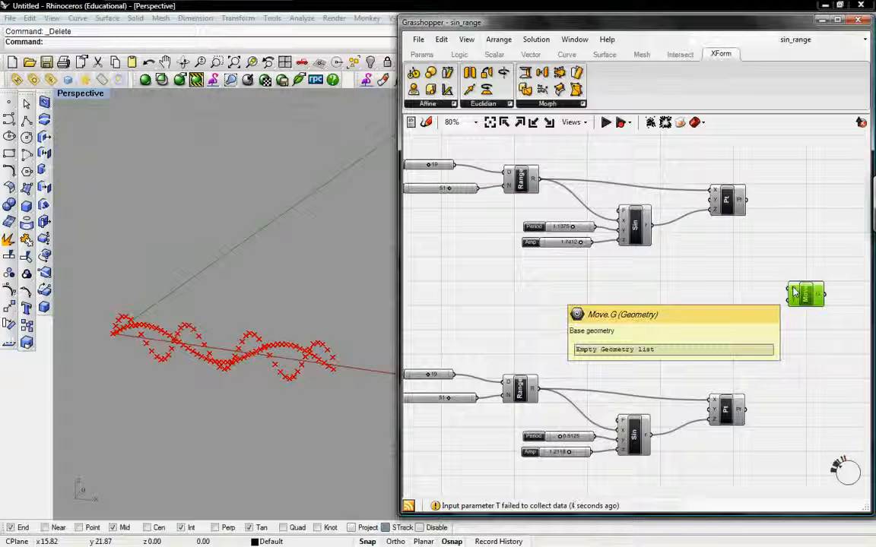
left_click_drag(747, 411, 795, 295)
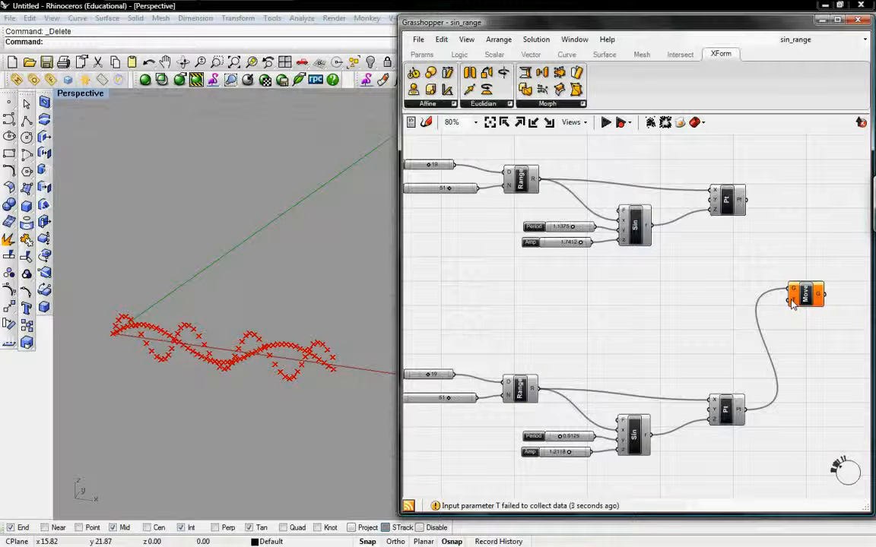
Step: Add a Unit Y vector and connect it to the Move component's translation input
mouse_move(793, 300)
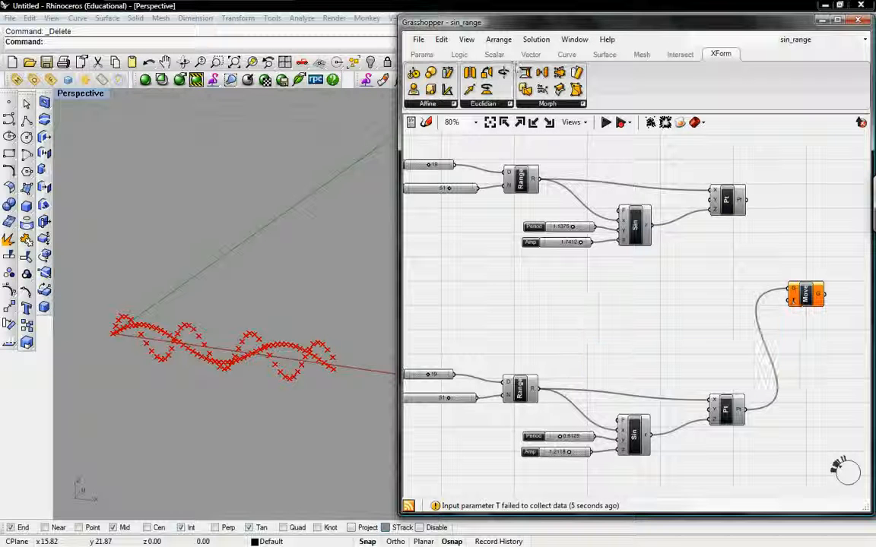
left_click(530, 54)
left_click(517, 104)
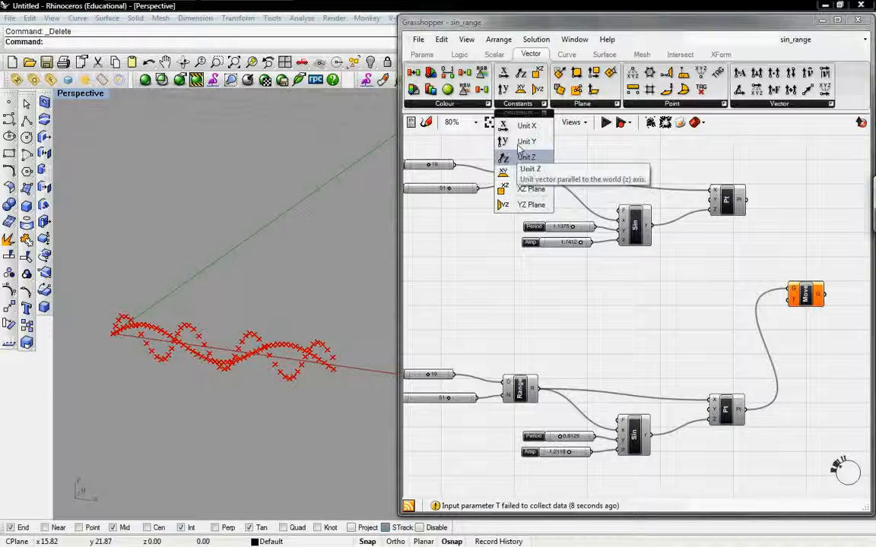
left_click_drag(519, 146, 787, 301)
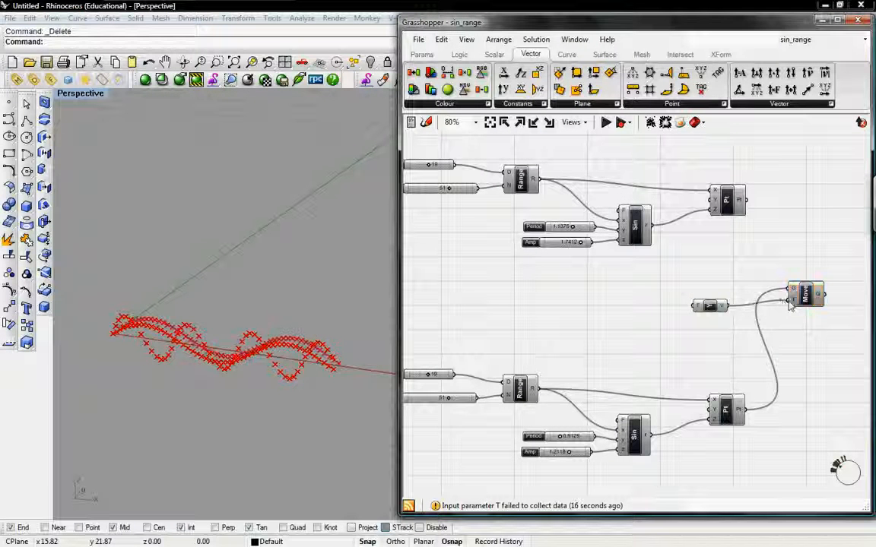
right_click_drag(205, 350, 309, 317)
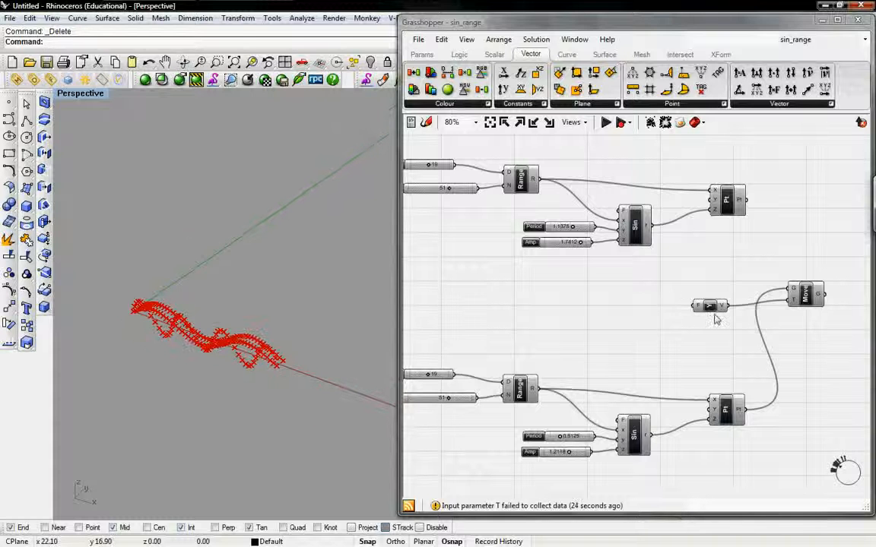
Step: Duplicate the original domain slider, place the copy beside the Unit Y vector and connect it to the factor input
left_click_drag(718, 306, 723, 309)
right_click_drag(562, 278, 596, 292)
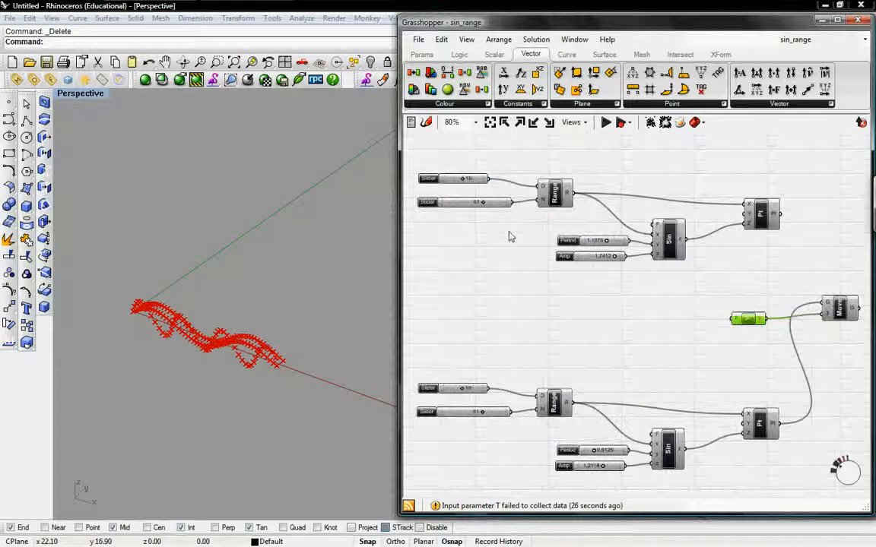
left_click(459, 180)
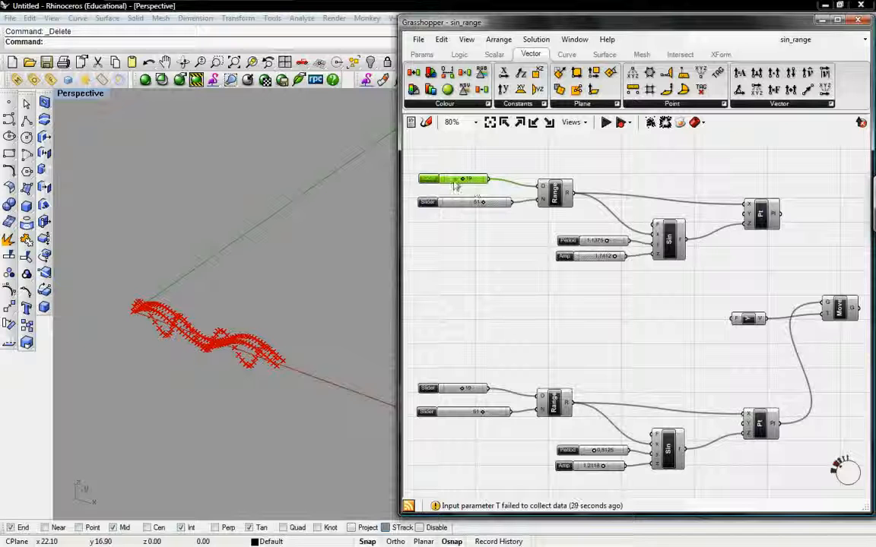
key("ctrl+c")
key("ctrl+v")
left_click_drag(487, 187, 705, 326)
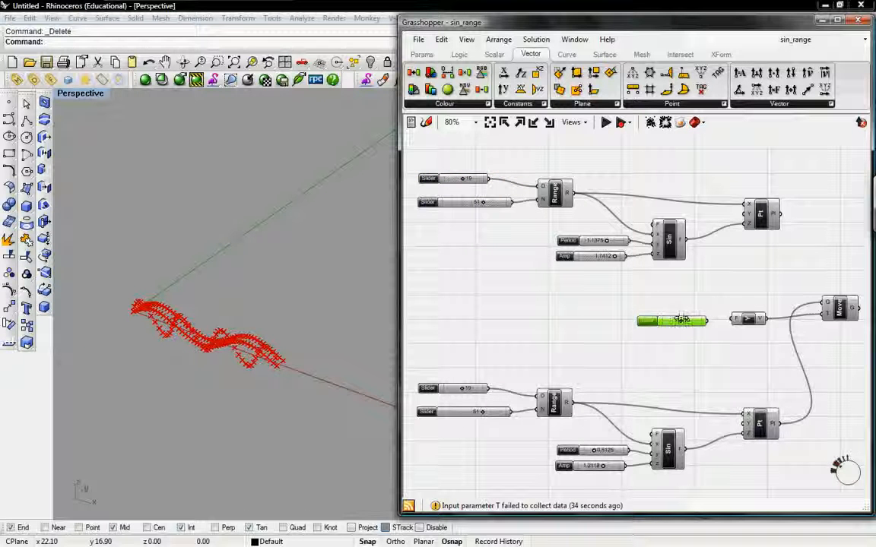
left_click_drag(699, 322, 734, 318)
Step: Set the Unit Y factor slider to 16 and select the Move component to highlight the shifted points
right_click_drag(767, 331, 698, 326)
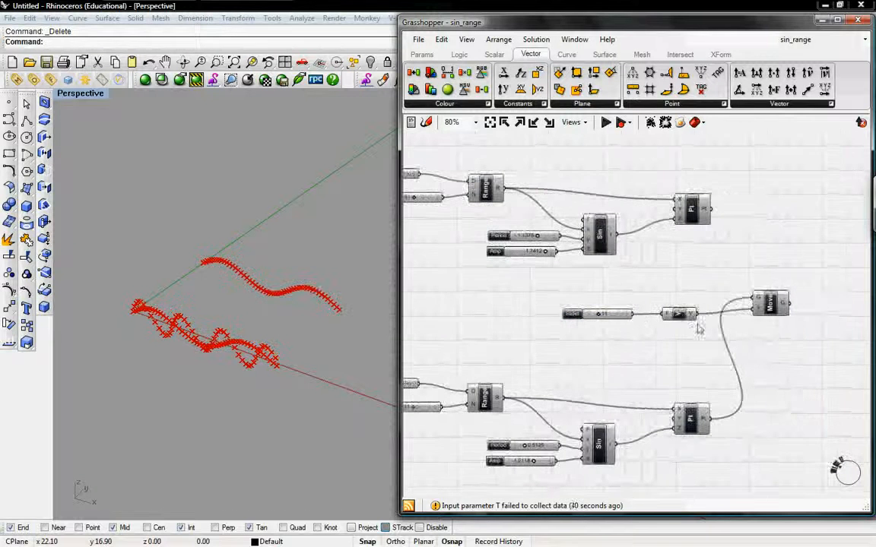
left_click_drag(598, 314, 603, 314)
left_click(769, 304)
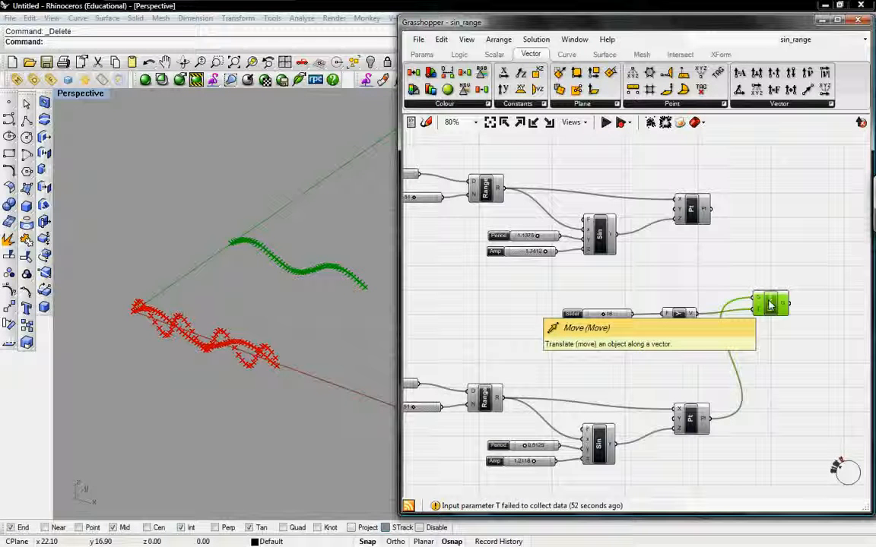
Step: Turn off the preview of the copied definition's point component, and select the Move component
left_click(703, 421)
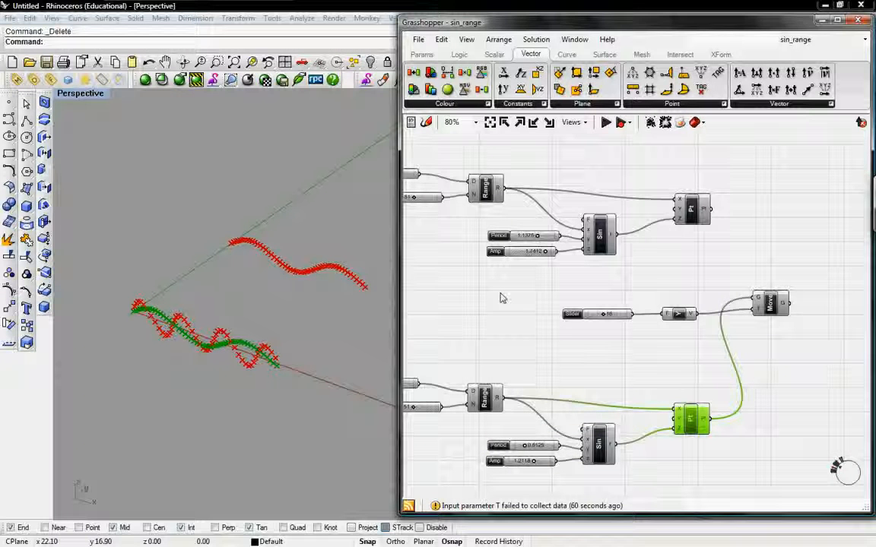
right_click_drag(524, 332, 536, 334)
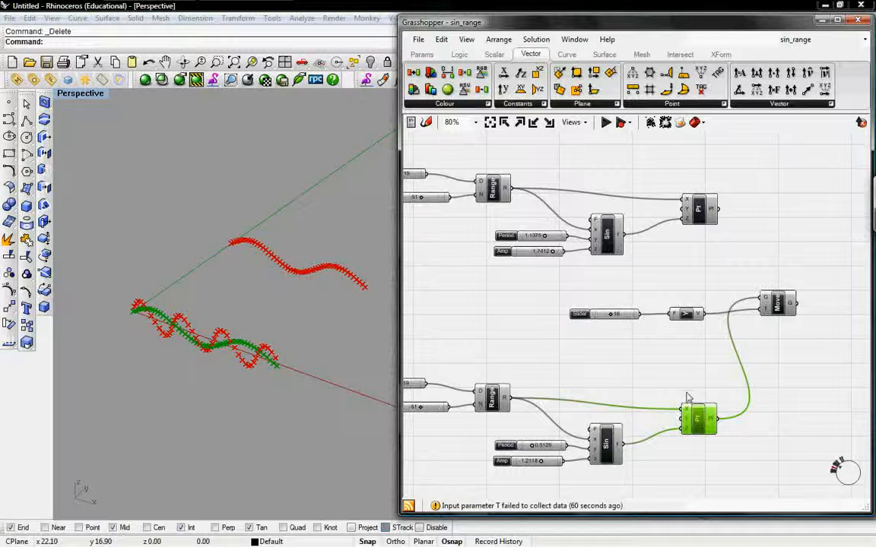
right_click(700, 417)
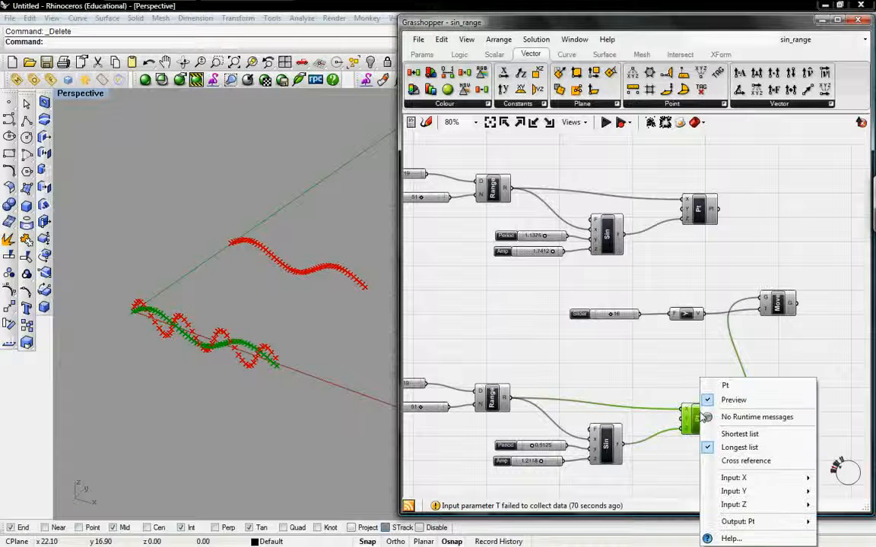
left_click(732, 400)
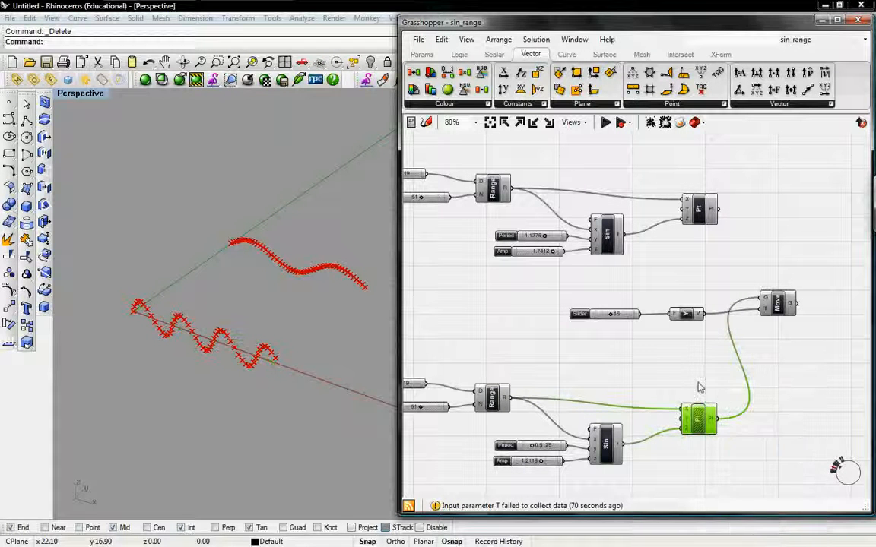
left_click(736, 317)
left_click(779, 309)
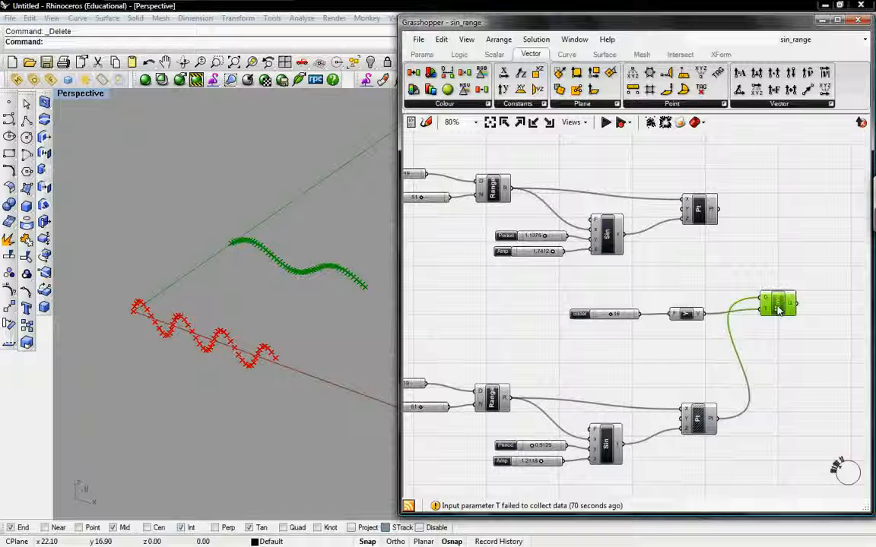
Step: Shift the Move component closer to the Unit Y vector, and select the original point component and the Move component in turn to compare their points
left_click_drag(779, 309, 764, 319)
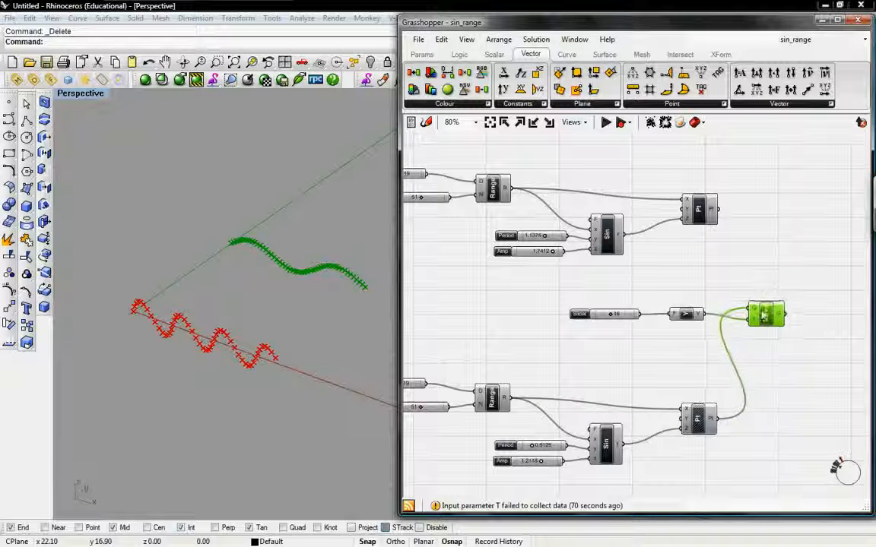
left_click(695, 211)
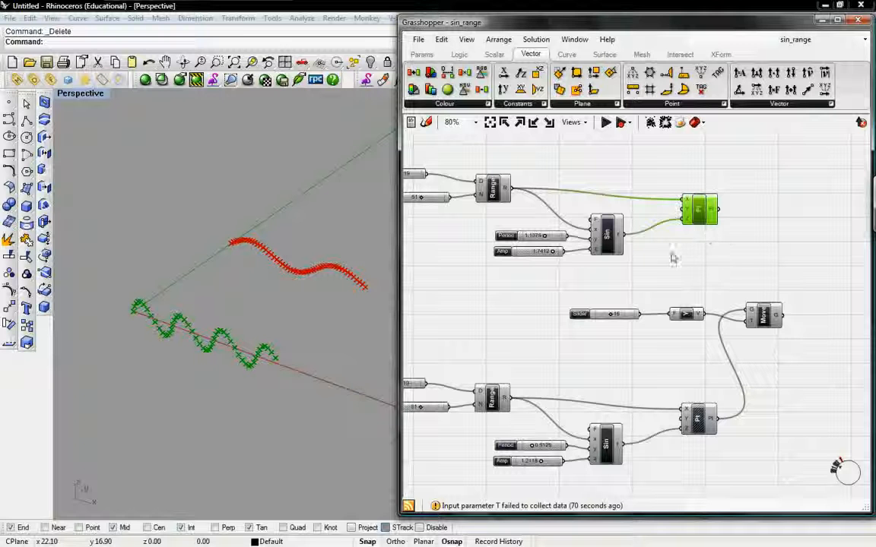
right_click_drag(678, 250, 700, 245)
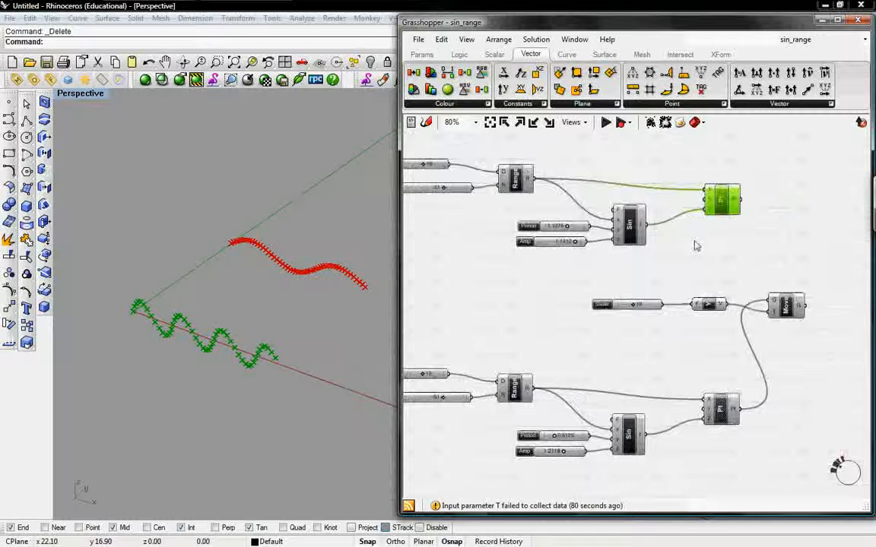
left_click(795, 306)
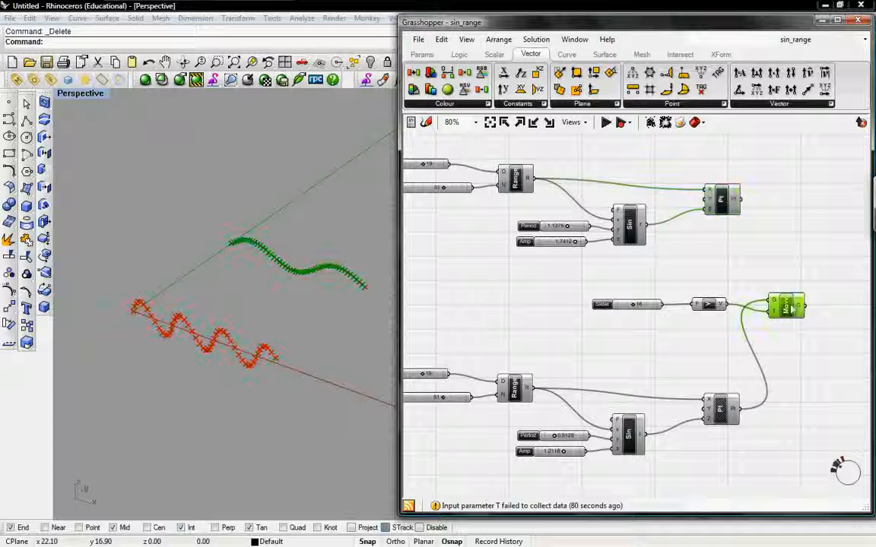
Step: Place the factor slider closer to the Unit Y vector, and highlight the moved points and the original points in turn
left_click_drag(657, 307, 675, 308)
left_click(708, 307)
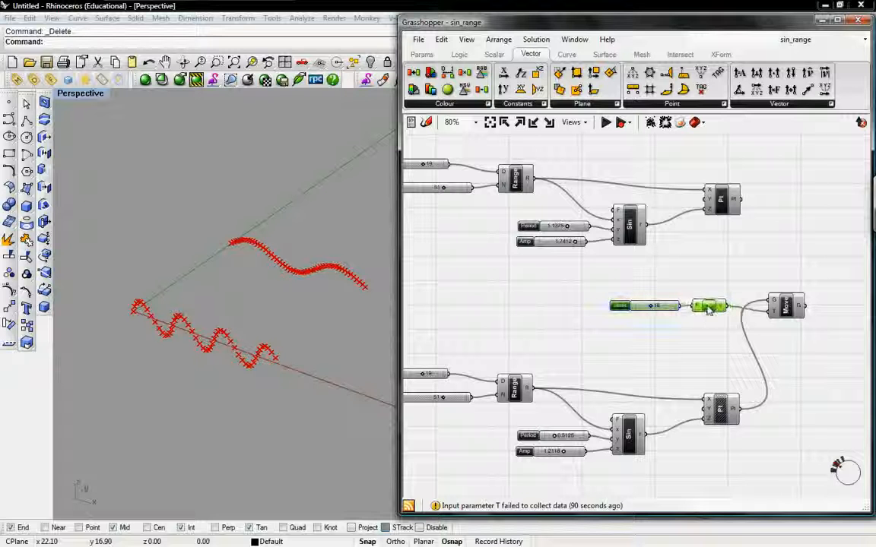
left_click(711, 266)
right_click_drag(711, 266, 706, 275)
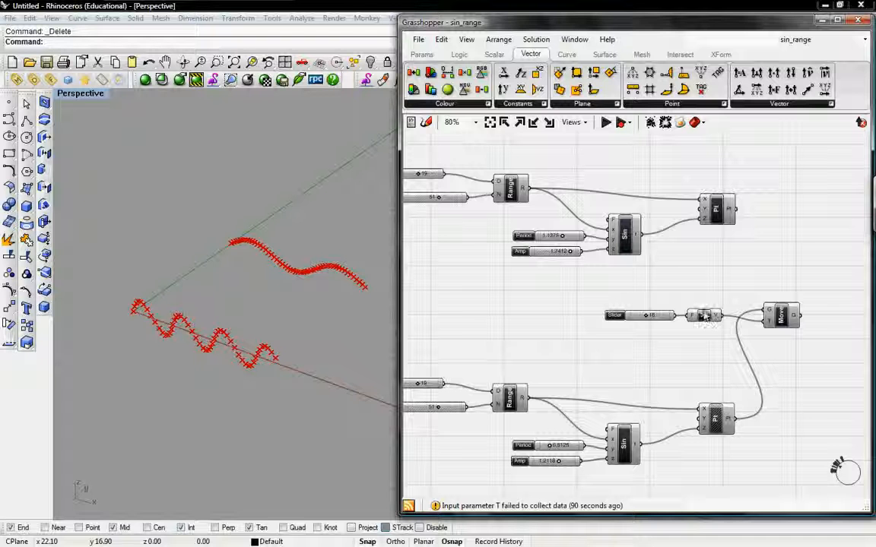
left_click_drag(741, 308, 768, 320)
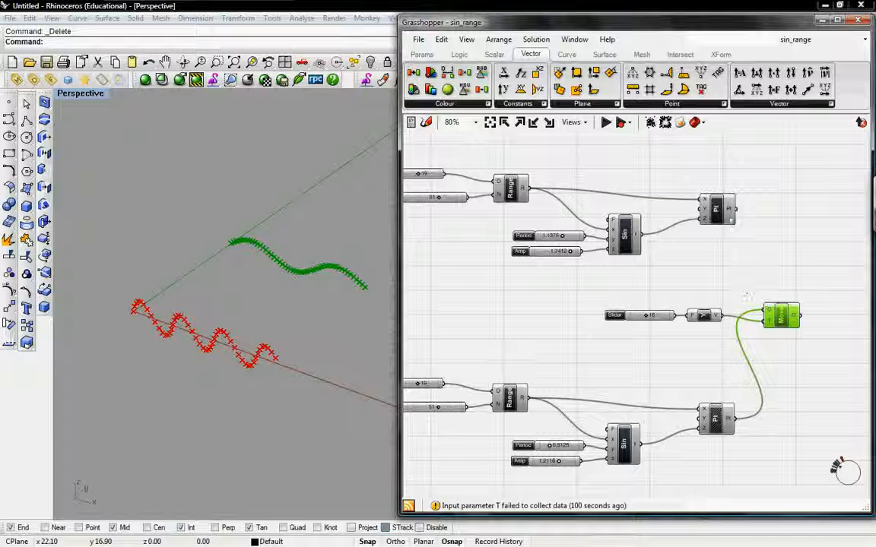
left_click(729, 220)
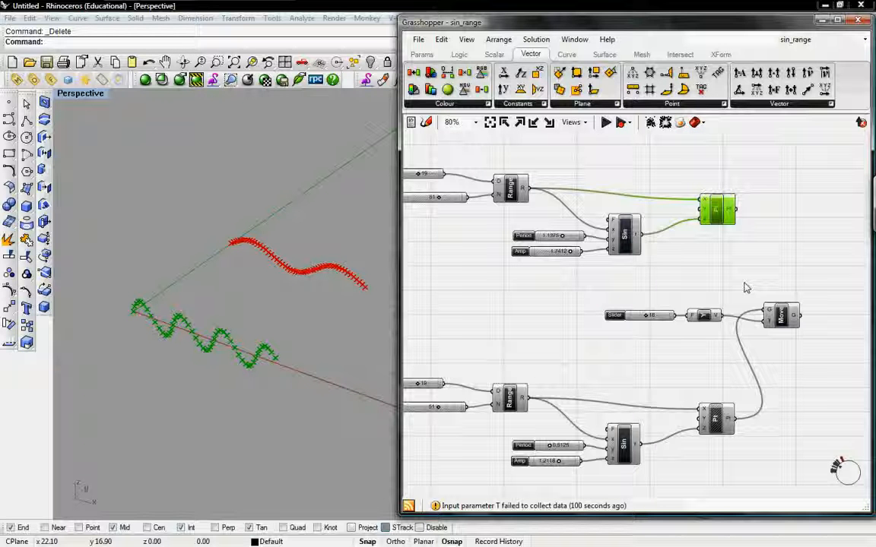
Step: Select the whole copied sine definition and move it farther down the canvas, away from the original
right_click_drag(622, 308, 624, 316)
left_click_drag(824, 349, 691, 325)
right_click_drag(674, 354, 710, 341)
scroll(708, 342, "down", 3)
left_click_drag(735, 397, 427, 291)
left_click_drag(560, 337, 561, 370)
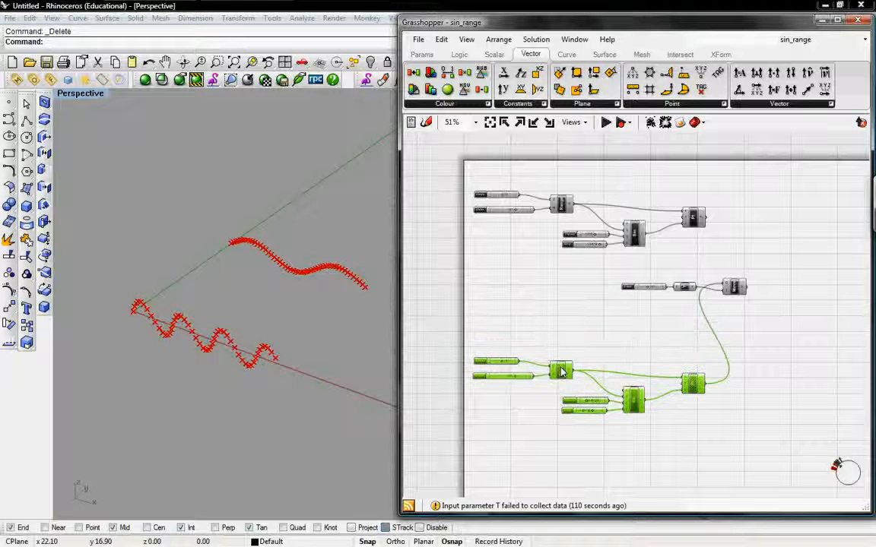
Step: Move the factor slider, Unit Y vector and Move component together to the right and slightly down, between the two definitions
left_click_drag(770, 317, 616, 274)
left_click_drag(732, 293, 778, 308)
left_click(755, 256)
right_click_drag(757, 256, 675, 272)
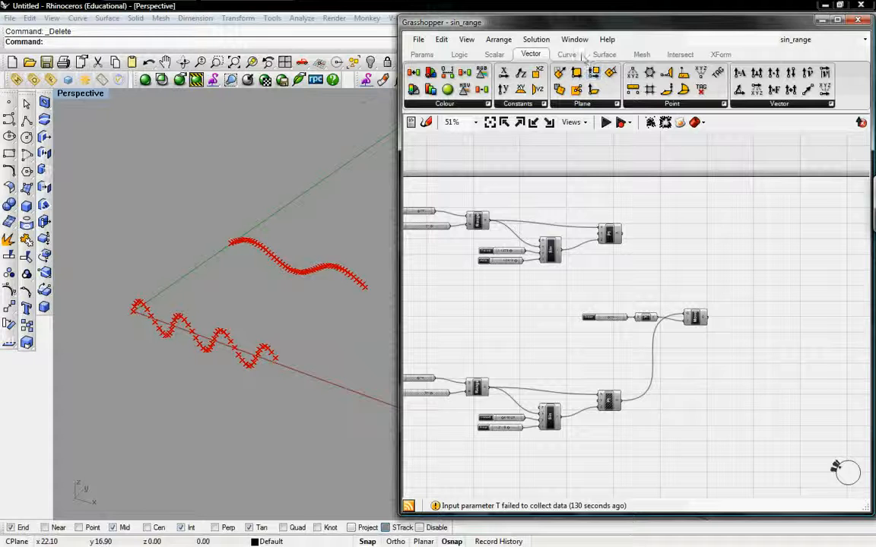
Step: Add a Line component and place it to the right of the original point component, above the Move component
left_click(566, 54)
left_click(624, 104)
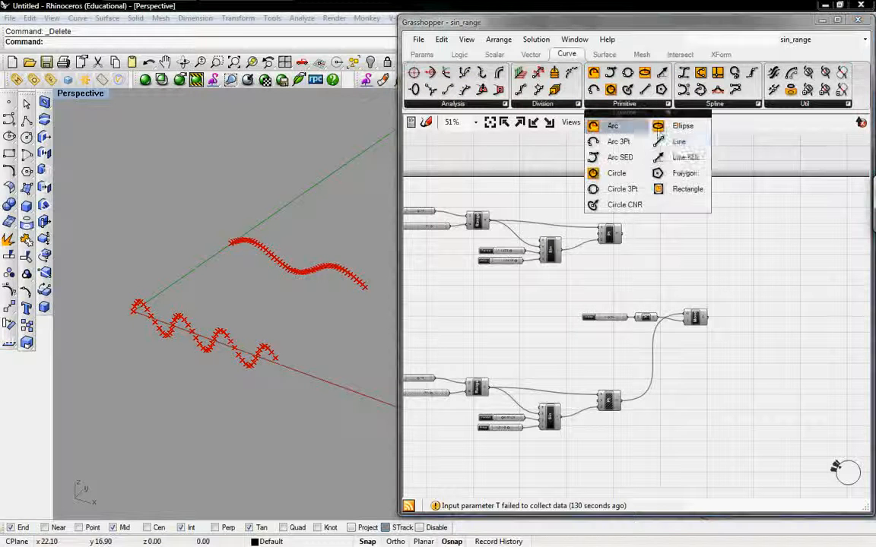
left_click(679, 143)
left_click(679, 260)
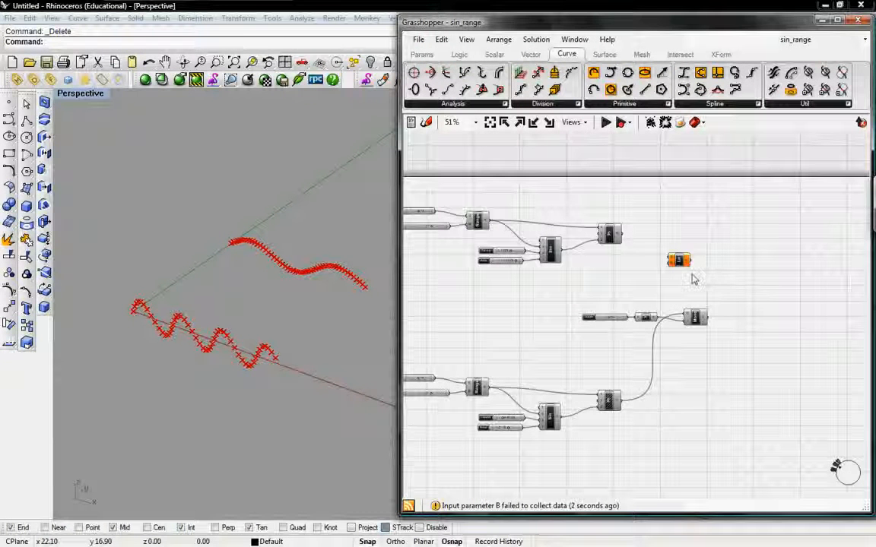
scroll(691, 279, "up", 3)
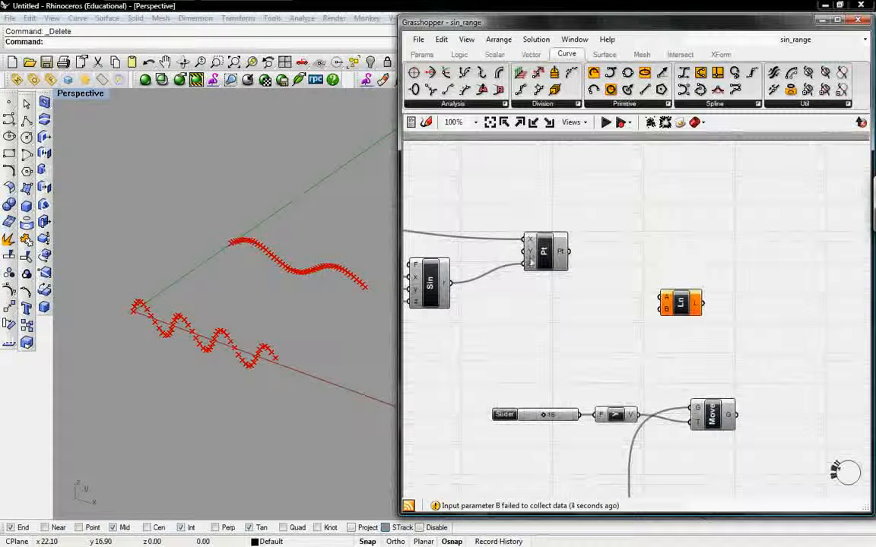
left_click(538, 259)
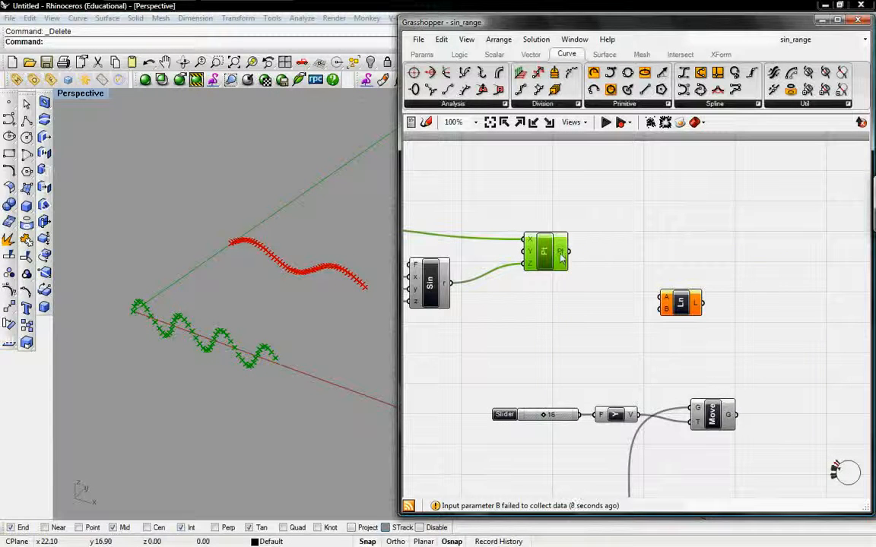
left_click_drag(676, 303, 689, 303)
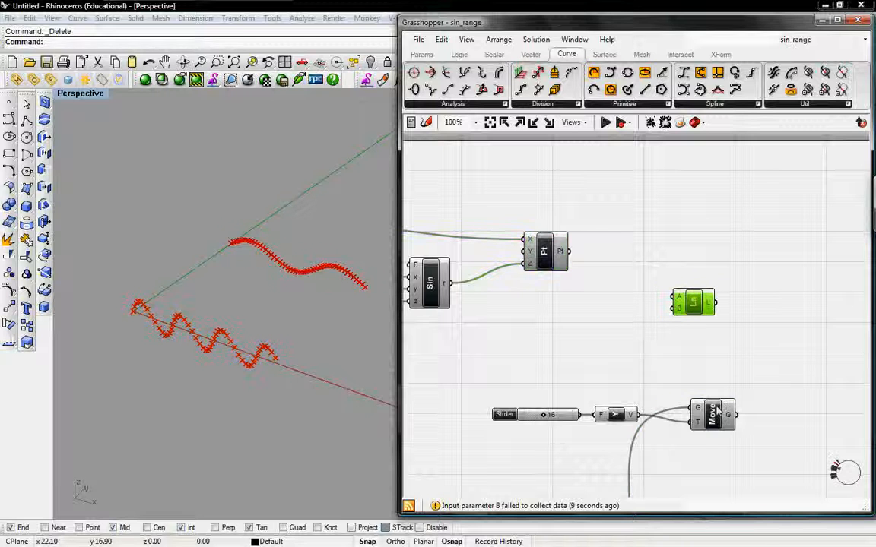
Step: Connect the original points to the Line's A input and the Move component's geometry output to its B input
left_click(717, 411)
left_click(684, 352)
left_click(681, 303)
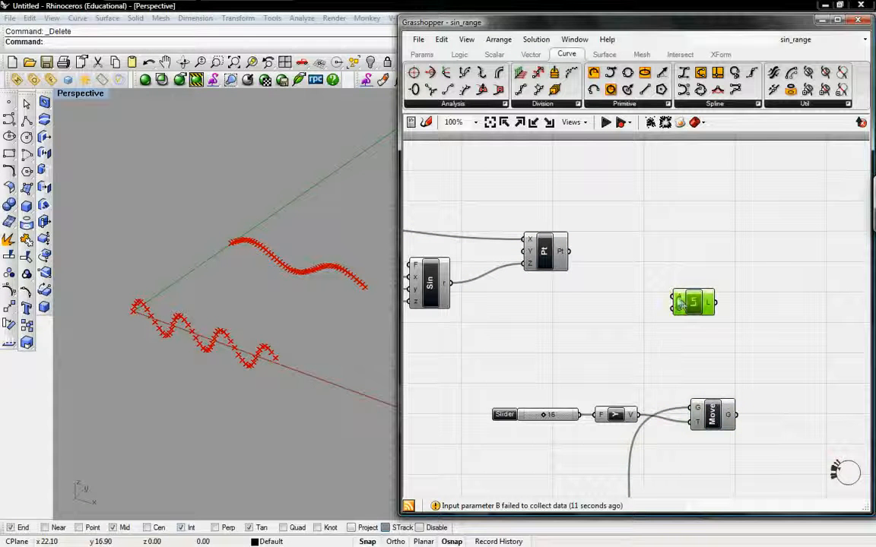
mouse_move(680, 303)
left_click(644, 302)
left_click_drag(674, 301, 568, 252)
left_click_drag(676, 317, 734, 416)
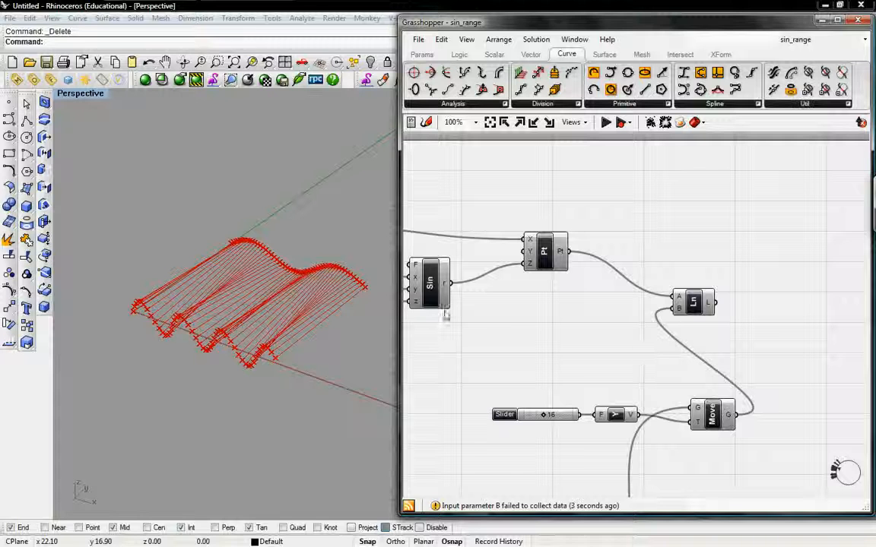
Step: Set the original sine wave's Period slider to 1.1125 and its Amp slider to 1.8765
mouse_move(273, 296)
right_mouse_down()
mouse_move(293, 228)
mouse_move(315, 221)
mouse_move(334, 262)
mouse_move(280, 236)
mouse_move(272, 293)
mouse_move(274, 249)
mouse_move(287, 238)
mouse_move(345, 243)
mouse_move(287, 259)
mouse_move(268, 299)
mouse_move(282, 289)
right_mouse_up()
right_click_drag(479, 323, 614, 332)
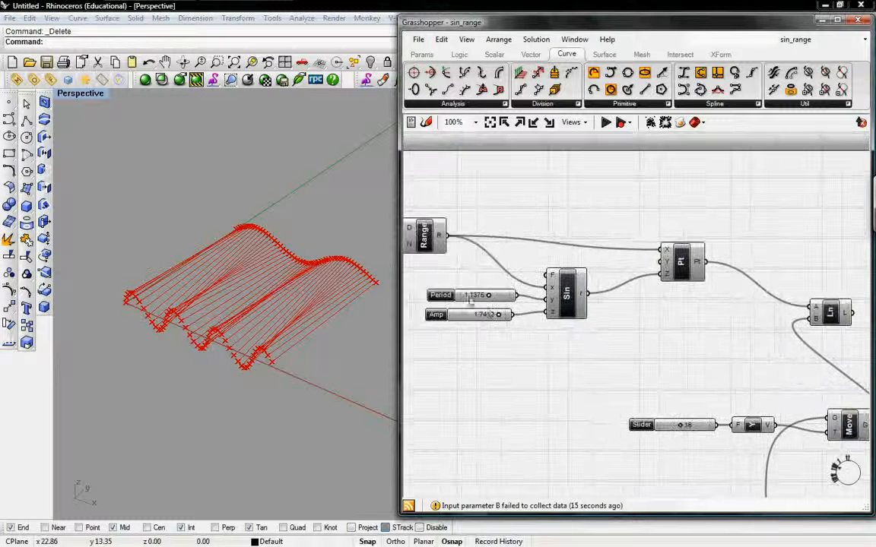
left_click_drag(482, 295, 474, 295)
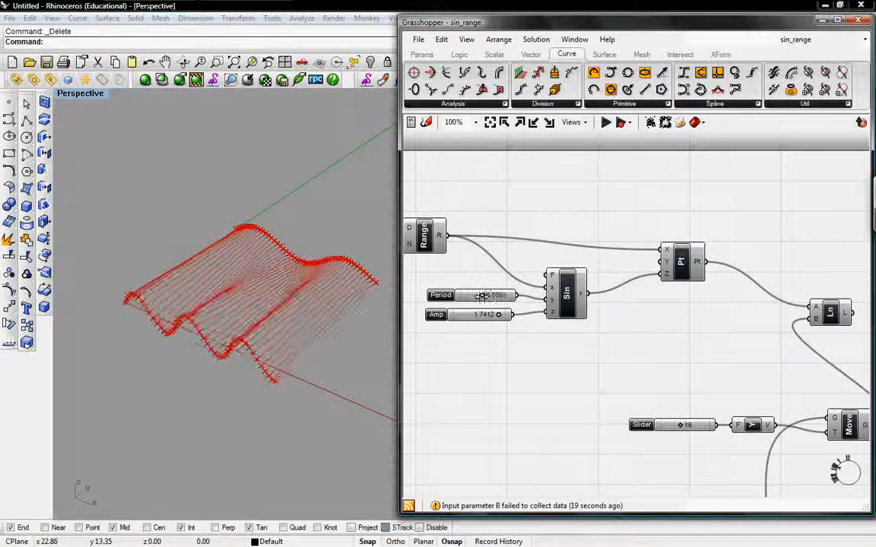
left_click_drag(475, 295, 488, 295)
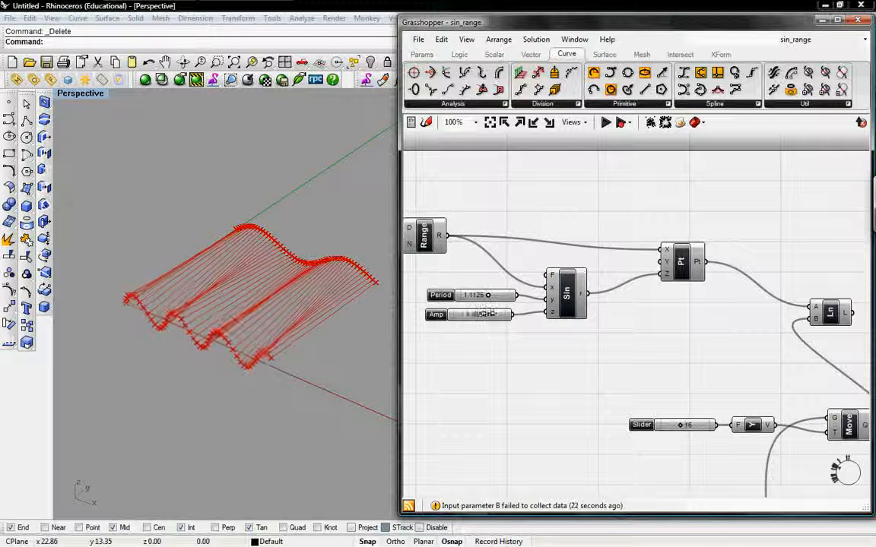
Step: Set the original Range component's domain slider to 26 and its step count slider to 50
right_click_drag(493, 359, 651, 308)
right_click_drag(499, 193, 513, 243)
left_click_drag(517, 243, 501, 215)
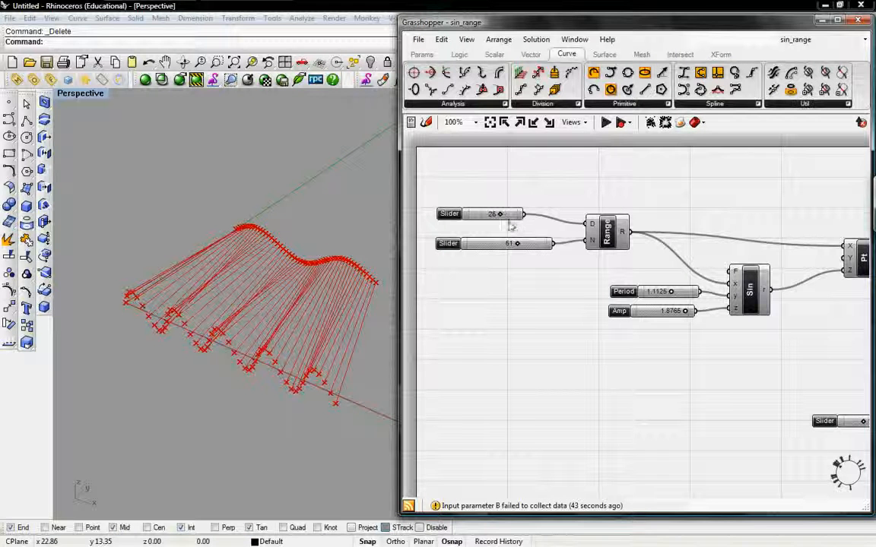
scroll(513, 245, "up", 1)
scroll(490, 251, "up", 1)
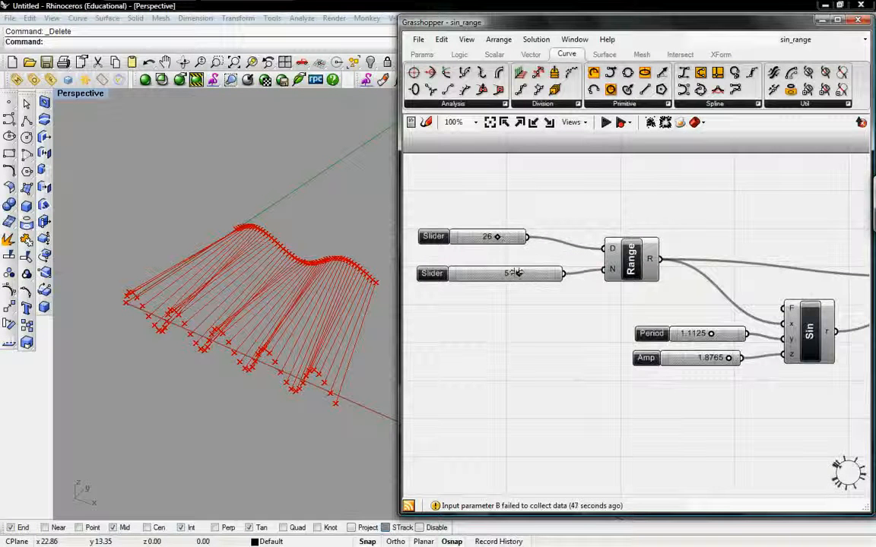
left_click_drag(517, 274, 516, 274)
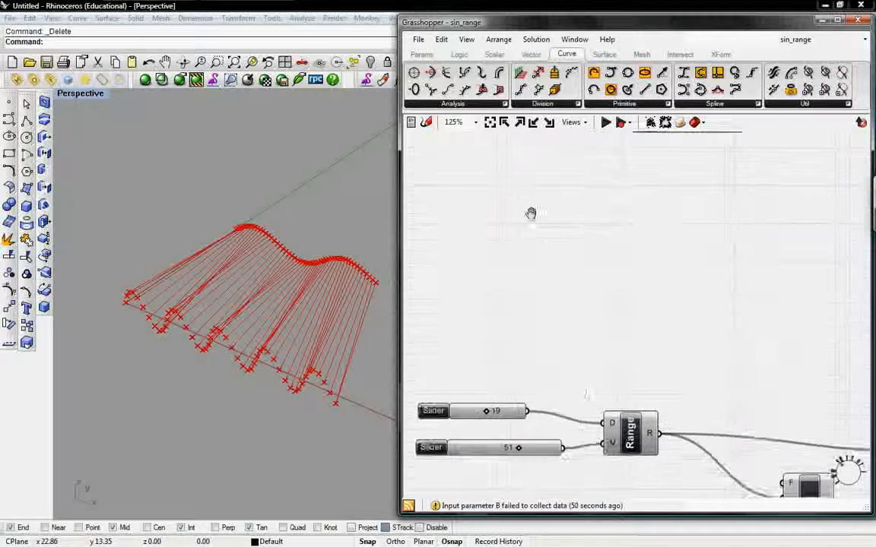
Step: Set the copied Range component's domain slider to 20 and its step count slider to 50
right_click_drag(578, 363, 587, 261)
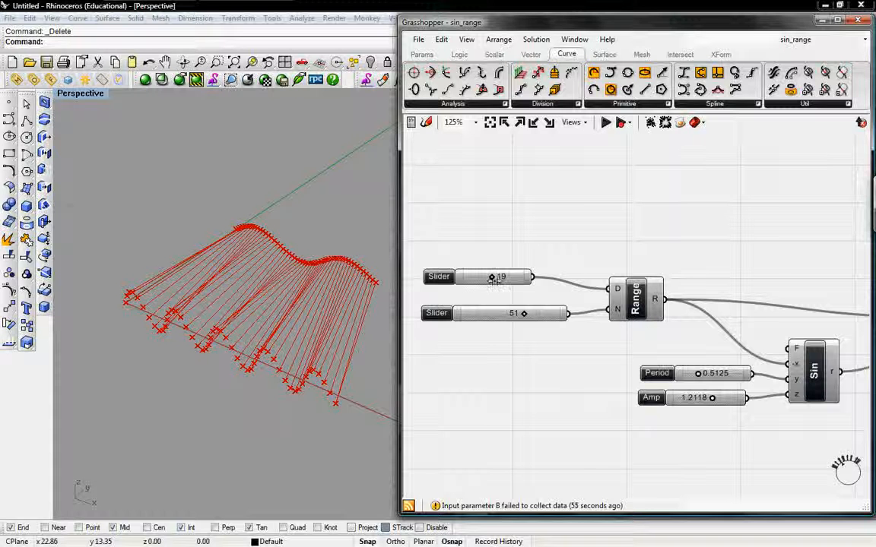
left_click_drag(492, 277, 485, 277)
mouse_move(524, 313)
left_mouse_down()
mouse_move(514, 313)
mouse_move(521, 313)
left_mouse_up()
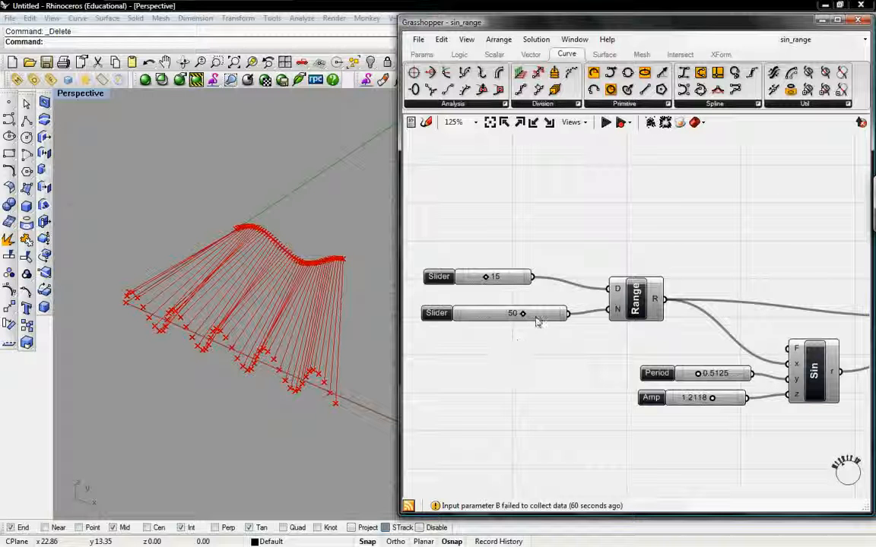
left_click_drag(487, 277, 494, 278)
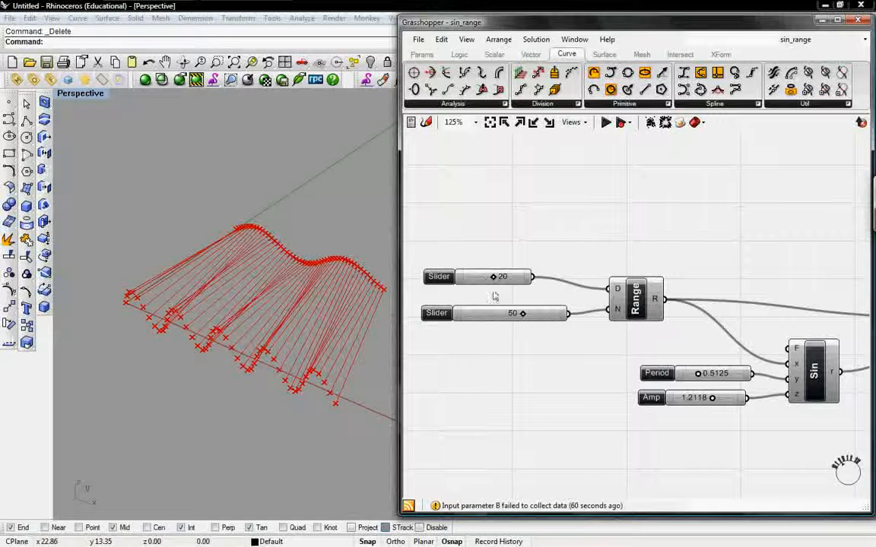
Step: Shift the Line component a little farther right and keep it selected to highlight the lines between the two point rows
right_click_drag(380, 328, 324, 306)
right_click_drag(561, 250, 570, 345)
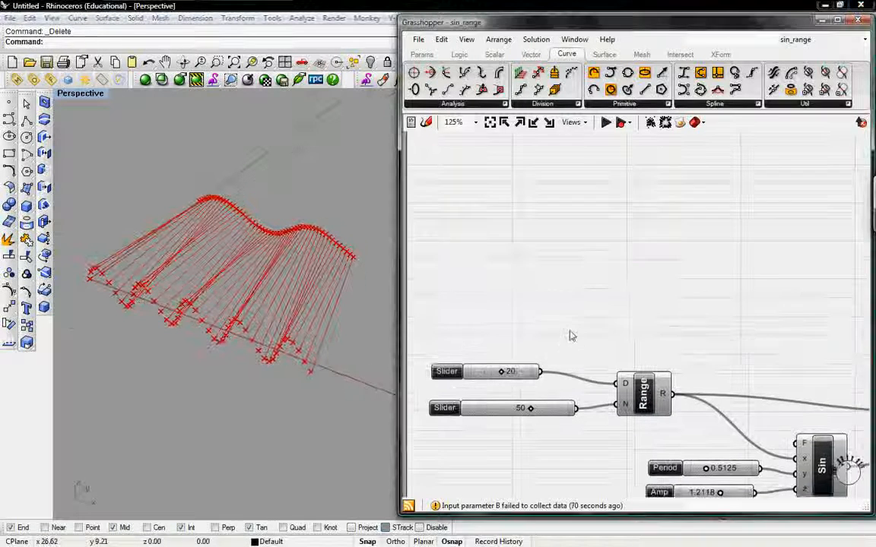
scroll(575, 333, "down", 2)
right_click_drag(593, 305, 566, 298)
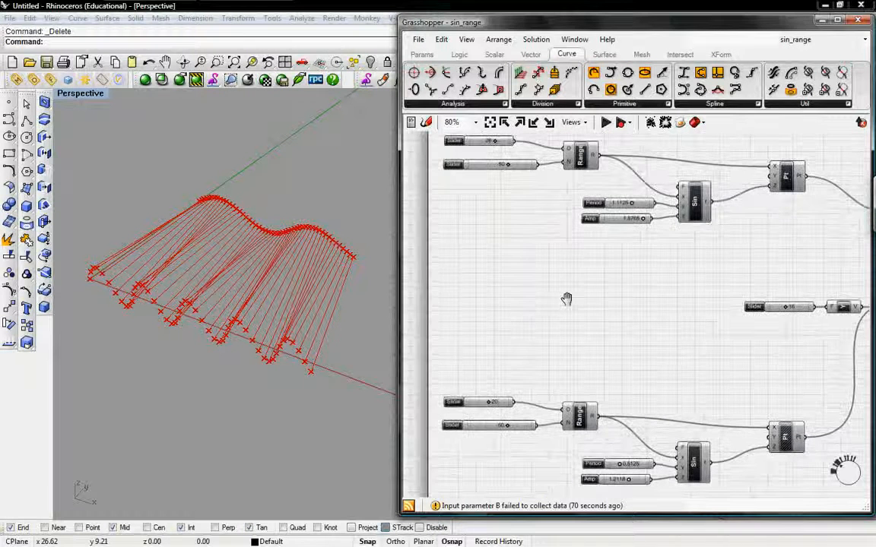
right_click_drag(566, 299, 585, 315)
right_click_drag(782, 250, 649, 274)
left_click_drag(652, 237, 676, 238)
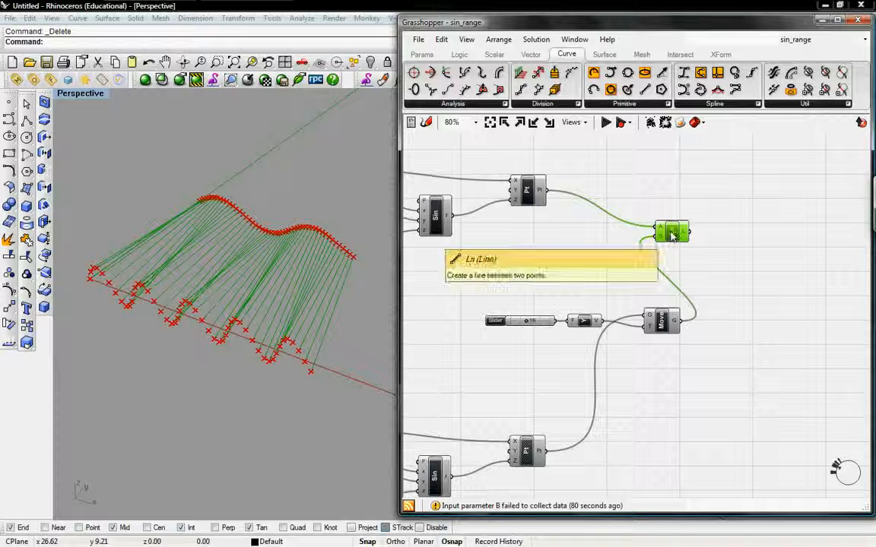
right_click_drag(695, 249, 646, 250)
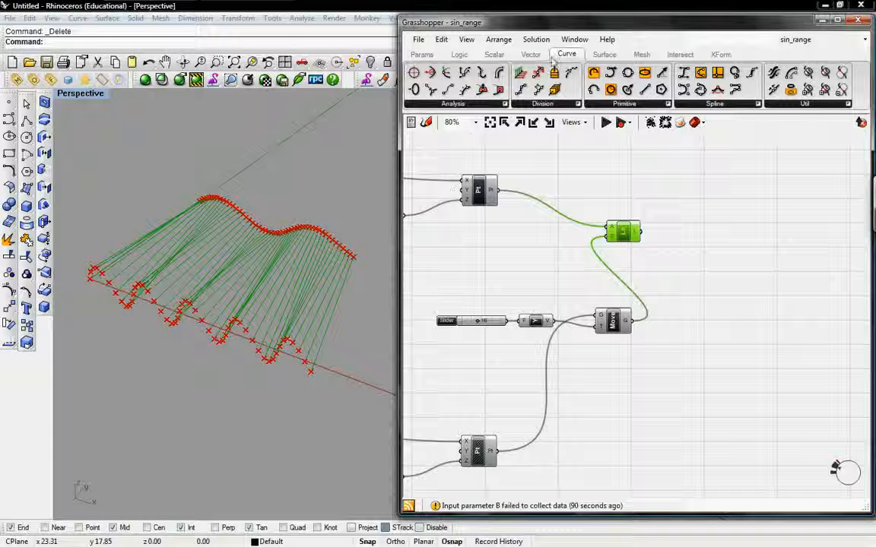
Step: Add a Loft component and place it to the right of the Line component
left_click(603, 57)
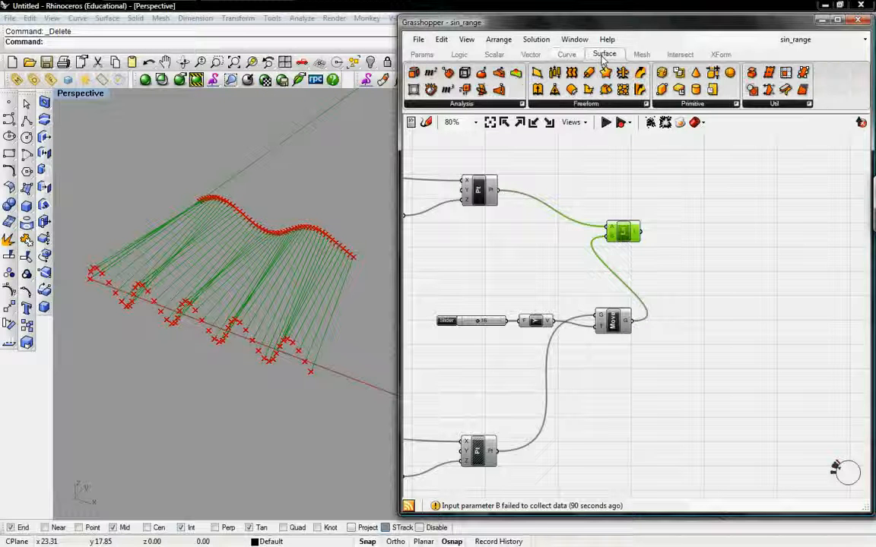
left_click(533, 104)
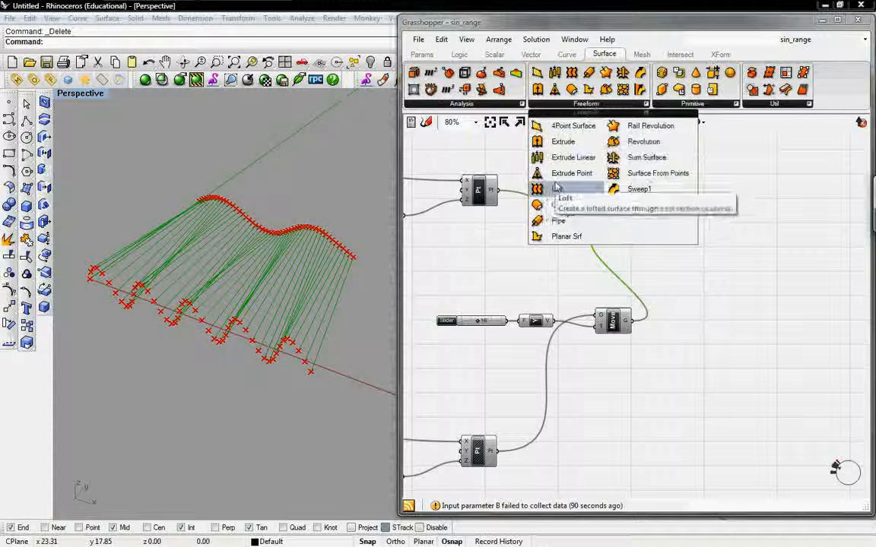
left_click(554, 189)
left_click(714, 280)
right_click_drag(708, 243, 684, 251)
left_click_drag(675, 284, 688, 270)
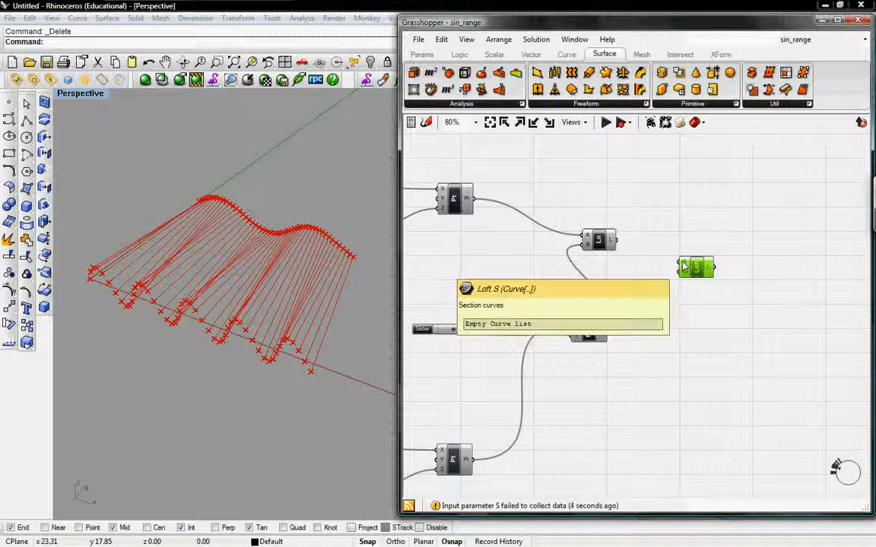
Step: Connect the Line output to the Loft's section curves input and view the resulting surface and the whole definition
left_click_drag(683, 265, 616, 241)
mouse_move(304, 294)
right_mouse_down()
mouse_move(303, 209)
mouse_move(335, 219)
mouse_move(313, 229)
mouse_move(323, 235)
mouse_move(303, 254)
mouse_move(274, 262)
mouse_move(311, 250)
mouse_move(322, 272)
mouse_move(299, 290)
mouse_move(298, 240)
mouse_move(329, 280)
right_mouse_up()
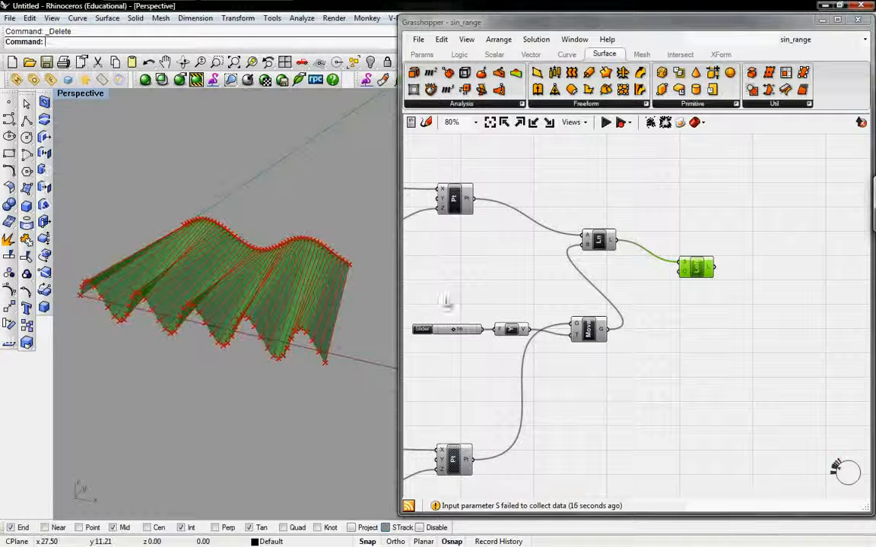
right_click_drag(454, 297, 586, 280)
scroll(622, 293, "down", 4)
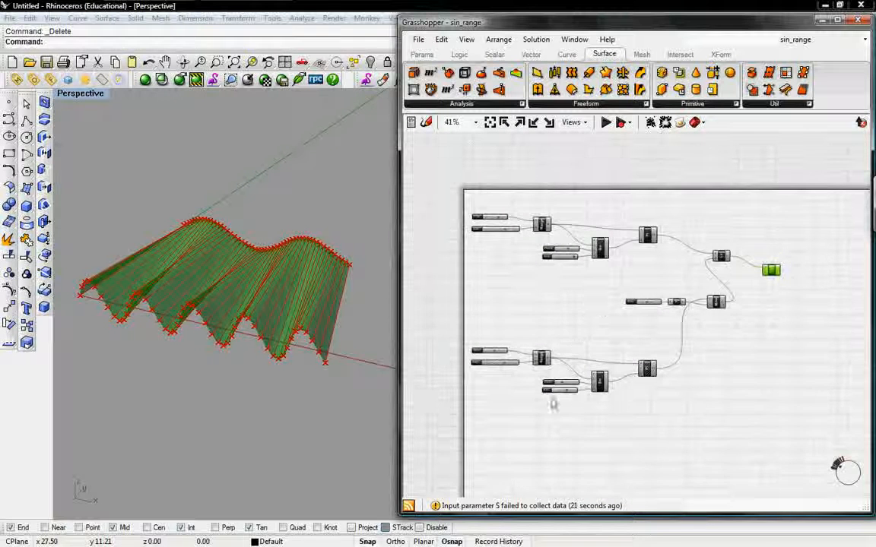
Step: Set the lower Sin component's Period slider to 0.8738 and its Amp slider to 0.9268 to reshape the second wave
scroll(562, 385, "up", 1)
mouse_move(582, 354)
right_mouse_down()
mouse_move(587, 347)
mouse_move(586, 372)
right_mouse_up()
left_click_drag(582, 369, 587, 367)
left_click(586, 377)
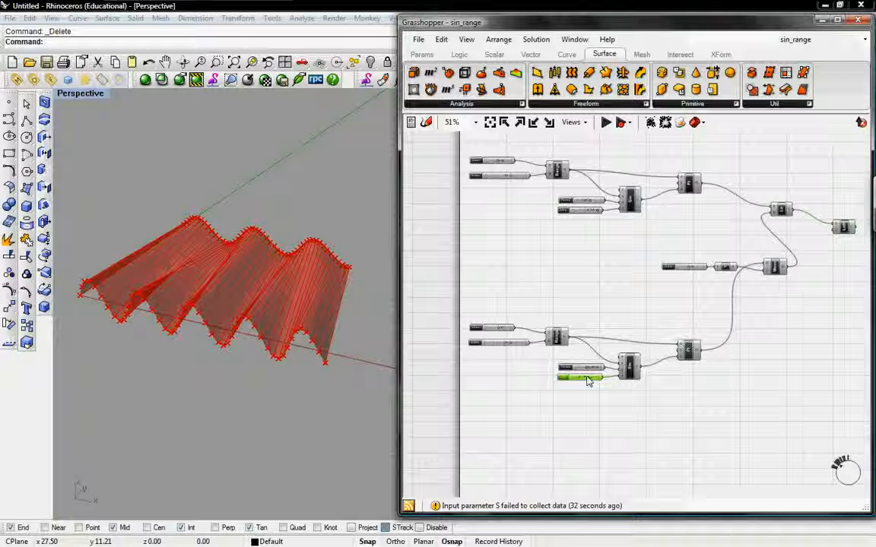
mouse_move(586, 376)
left_mouse_down()
mouse_move(600, 377)
mouse_move(586, 373)
left_mouse_up()
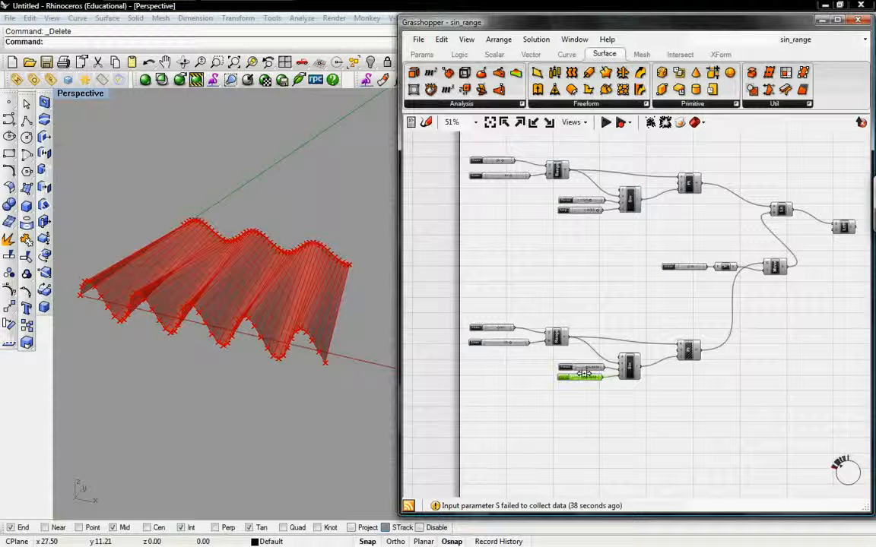
Step: Maximize the Grasshopper window and examine the Range, Sin and Point components of both wave rows at 100% zoom
right_click_drag(600, 284, 574, 299)
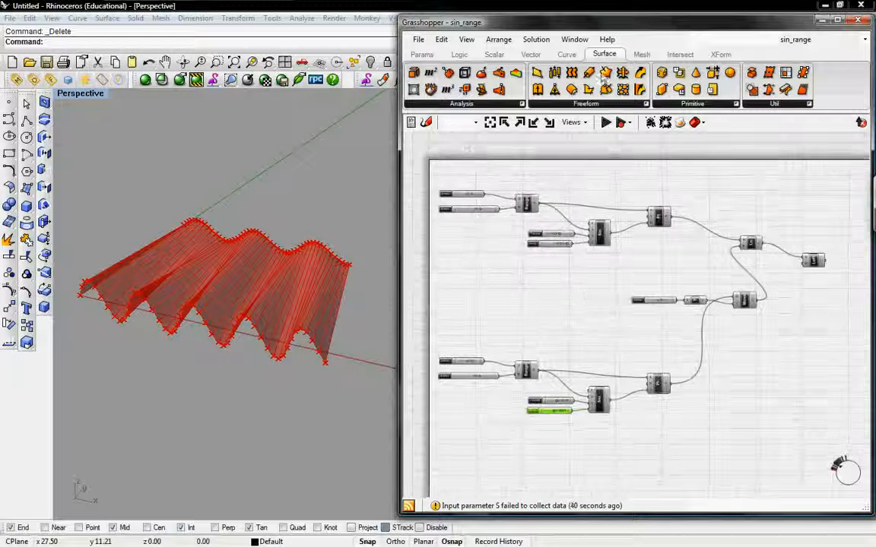
left_click(837, 21)
right_click_drag(376, 246, 471, 256)
scroll(347, 267, "up", 3)
right_click_drag(347, 266, 496, 277)
mouse_move(437, 267)
right_mouse_down()
mouse_move(442, 274)
mouse_move(435, 260)
right_mouse_up()
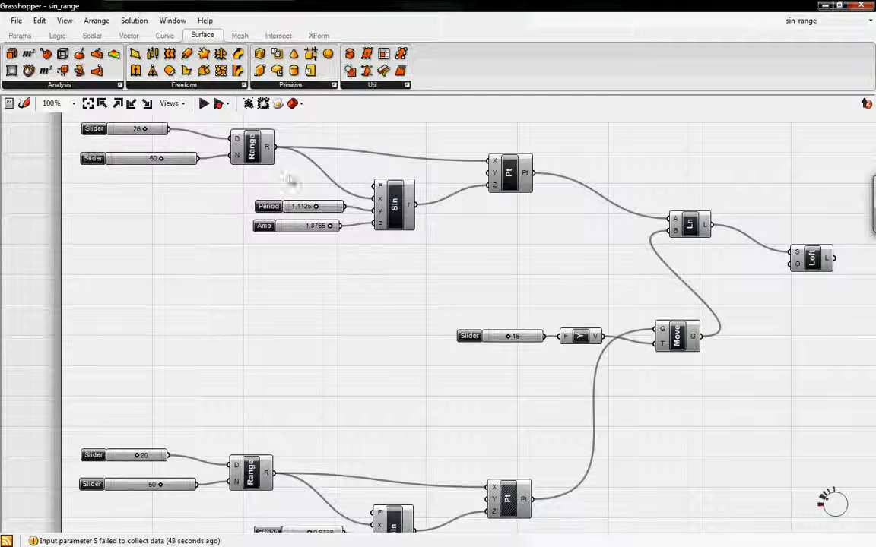
left_click(408, 225)
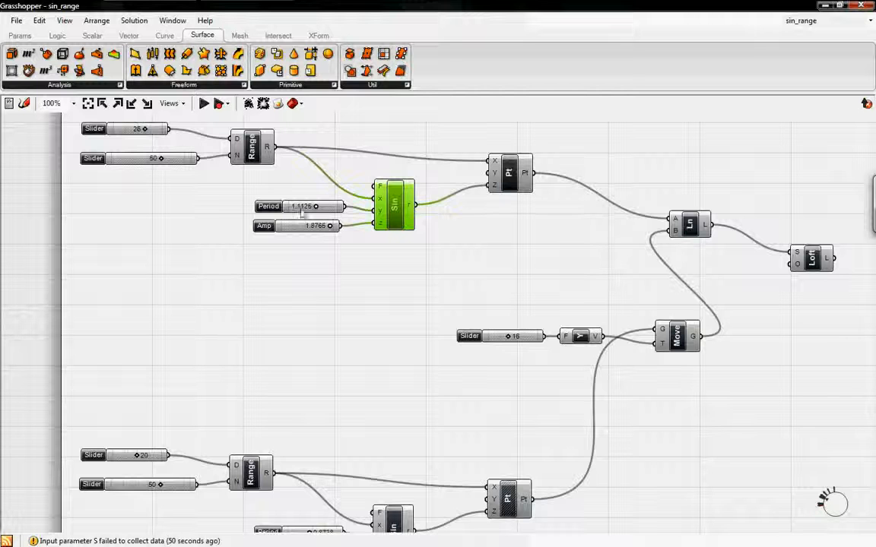
right_click_drag(380, 257, 398, 209)
mouse_move(441, 377)
right_mouse_down()
mouse_move(433, 321)
mouse_move(453, 390)
right_mouse_up()
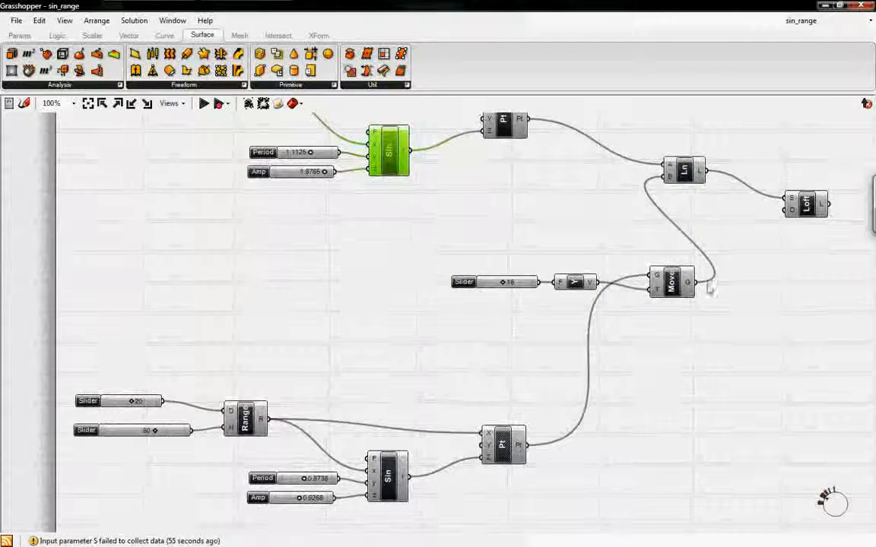
Step: Review the Move, Line and Loft components, restore the smaller Grasshopper window and inspect the highlighted loft from another angle in Rhino
left_click(678, 290)
right_click_drag(618, 255, 612, 278)
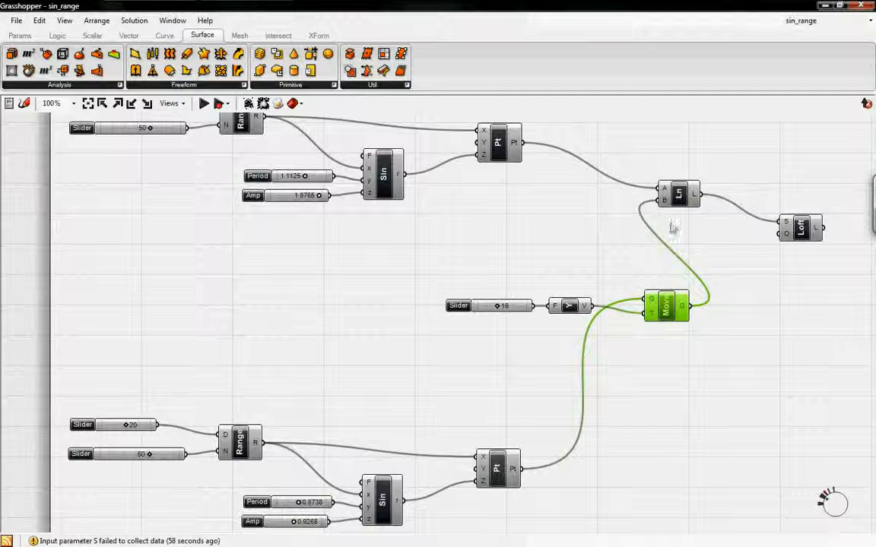
left_click(676, 192)
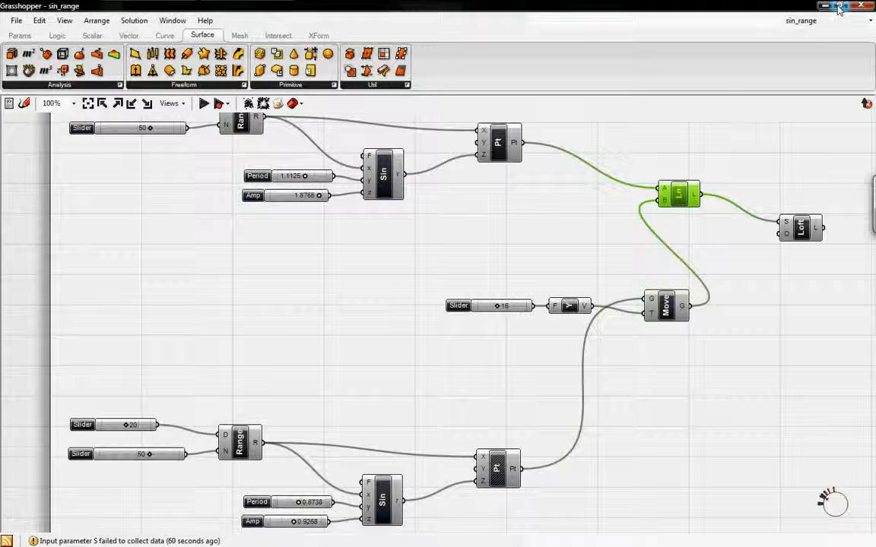
right_click_drag(692, 213, 660, 232)
left_click(783, 244)
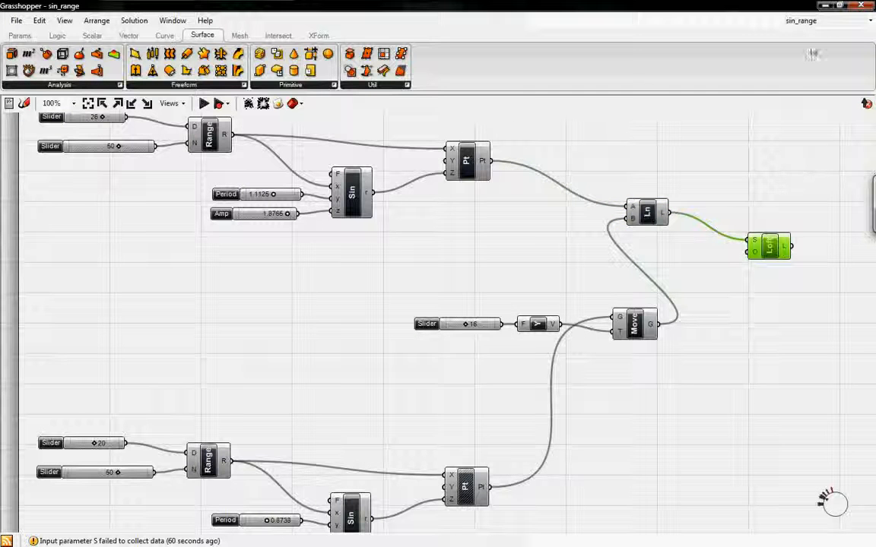
left_click(838, 6)
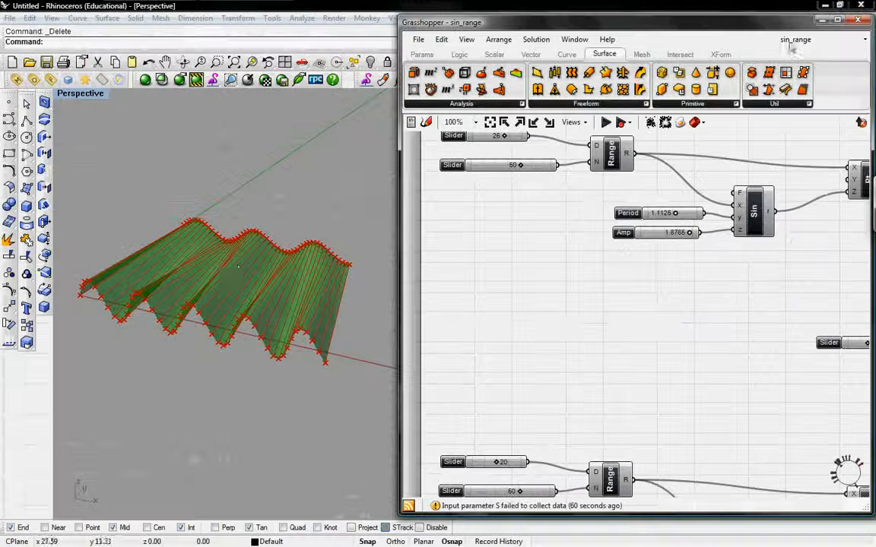
mouse_move(270, 307)
right_mouse_down()
mouse_move(222, 280)
mouse_move(225, 254)
mouse_move(237, 309)
mouse_move(239, 293)
right_mouse_up()
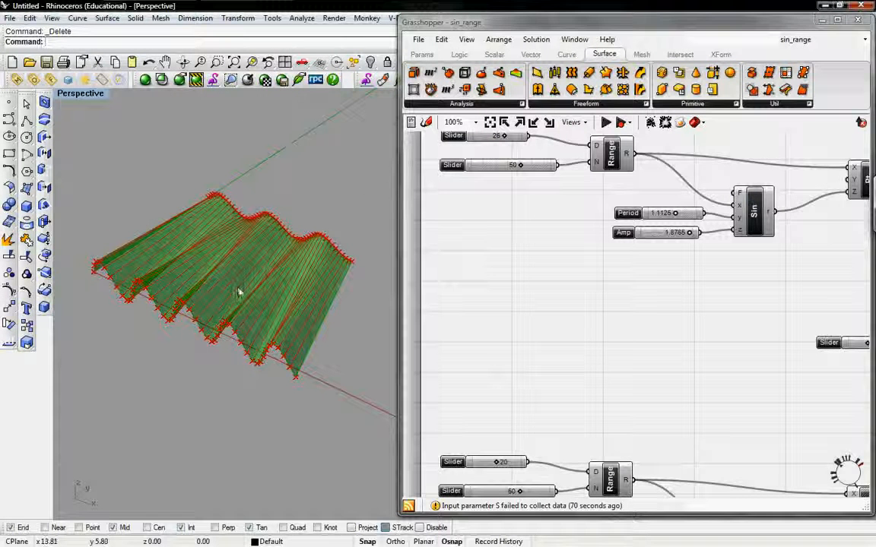